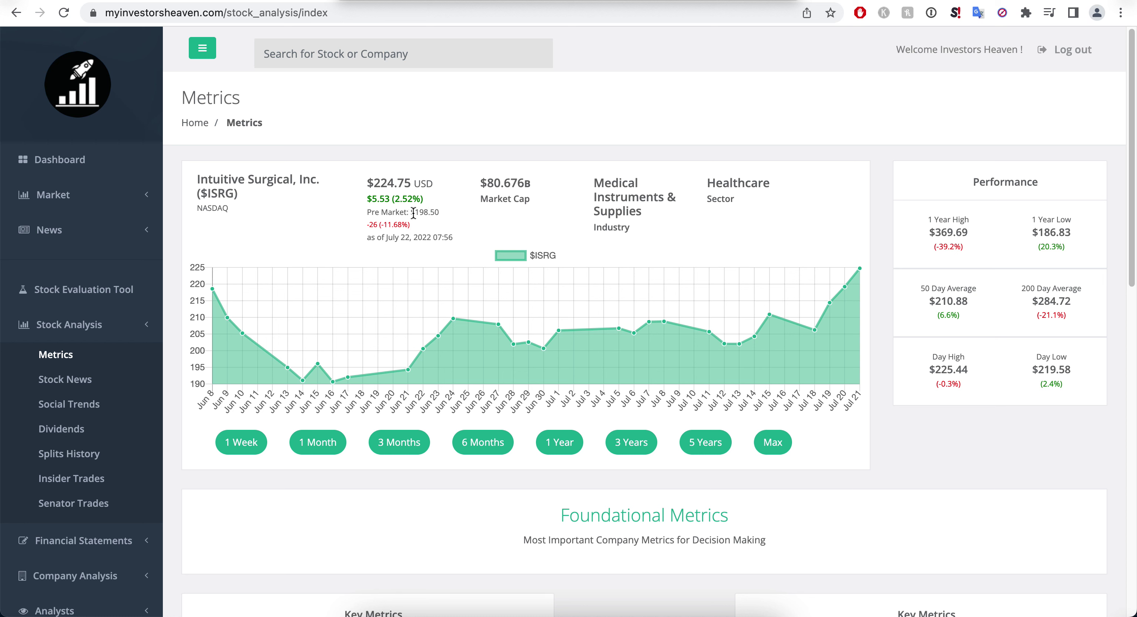
- Check Intuitive Surgical's pre-market price, then open its stock news and look over the headlines
left_click_drag(415, 212, 454, 215)
left_click(69, 389)
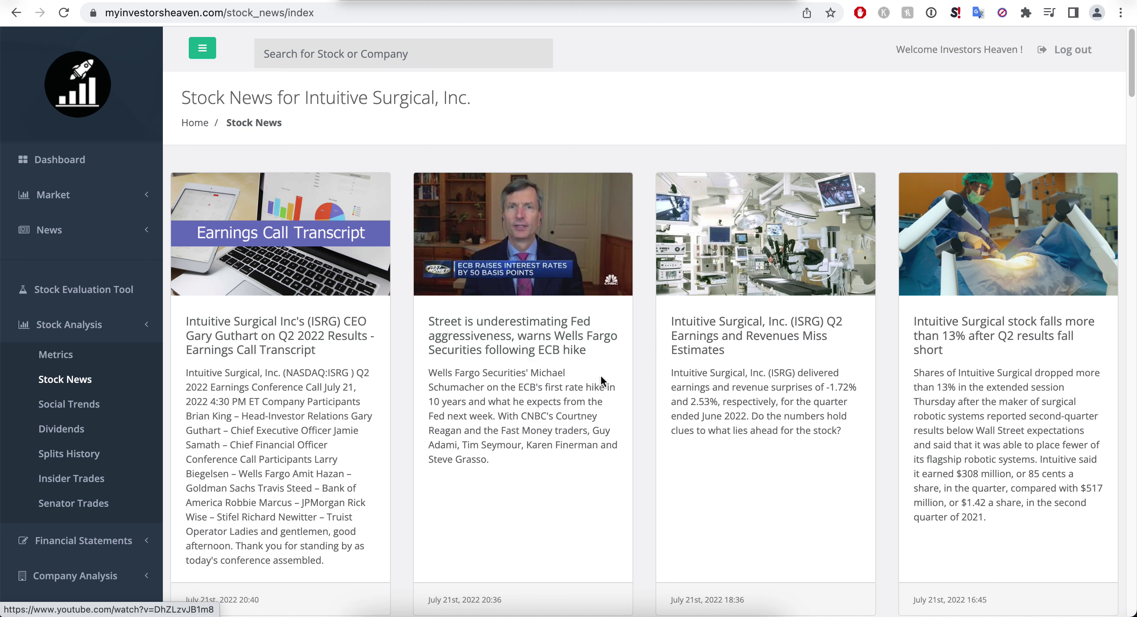
scroll(775, 327, "down", 2)
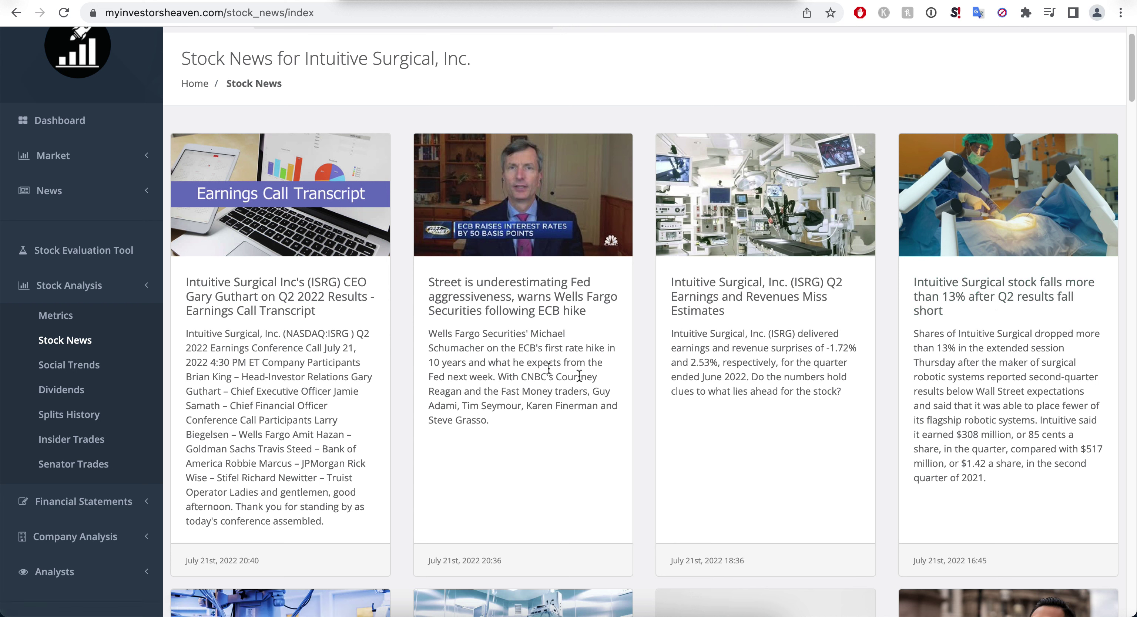
- Switch to the Investing.com article on Intuitive Surgical's Q2 earnings and revenue miss and read it
left_click(972, 1)
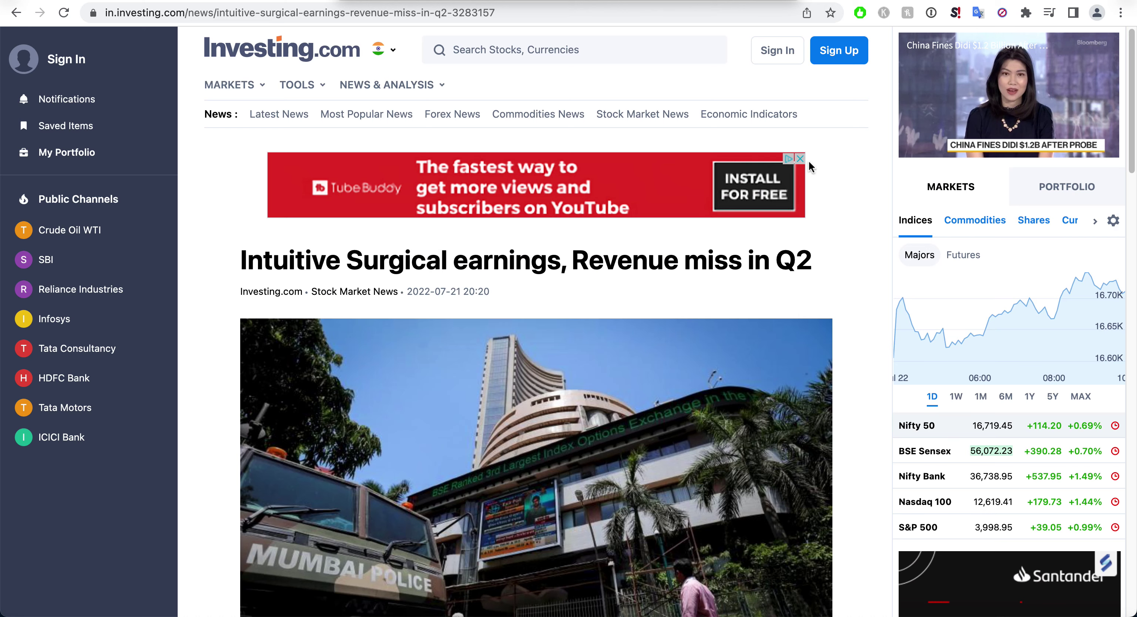
scroll(506, 327, "down", 3)
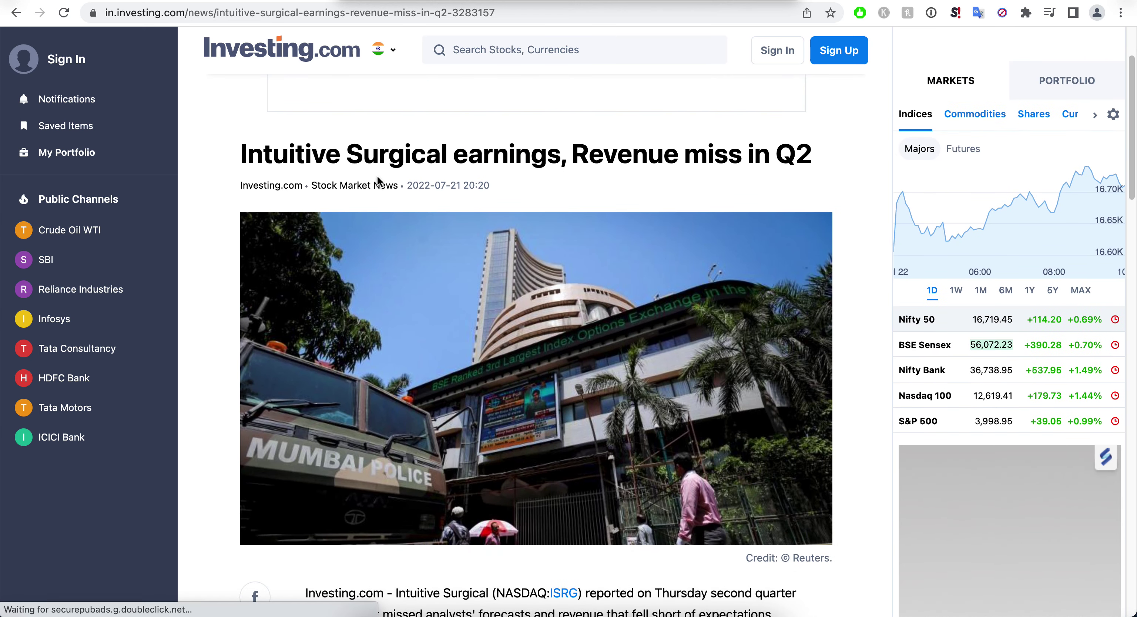
scroll(764, 160, "down", 10)
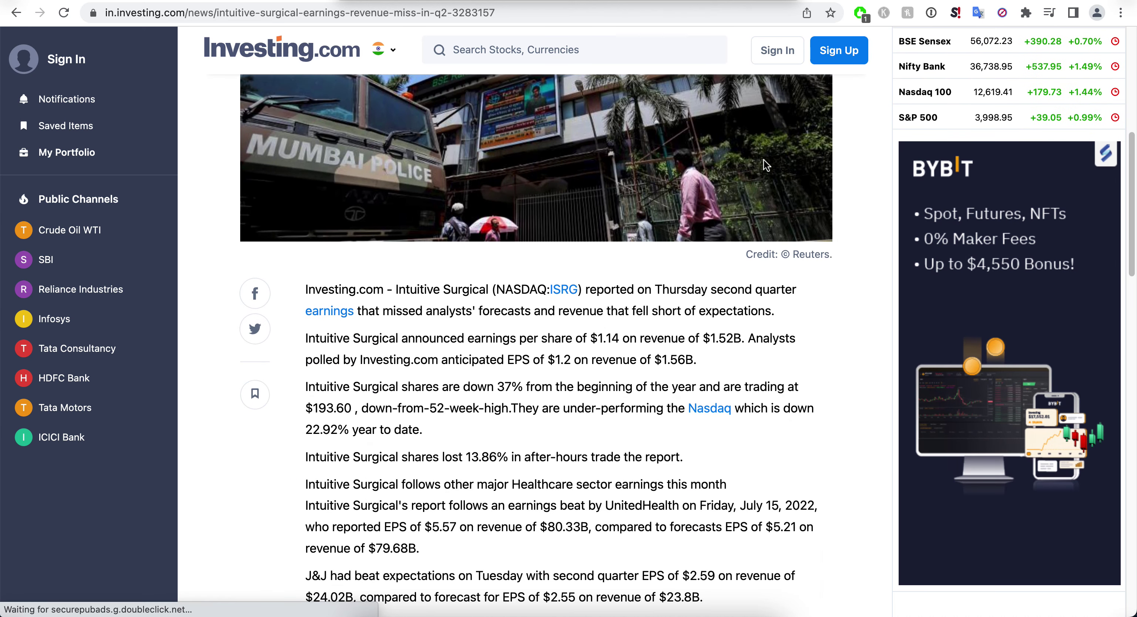
scroll(764, 165, "down", 2)
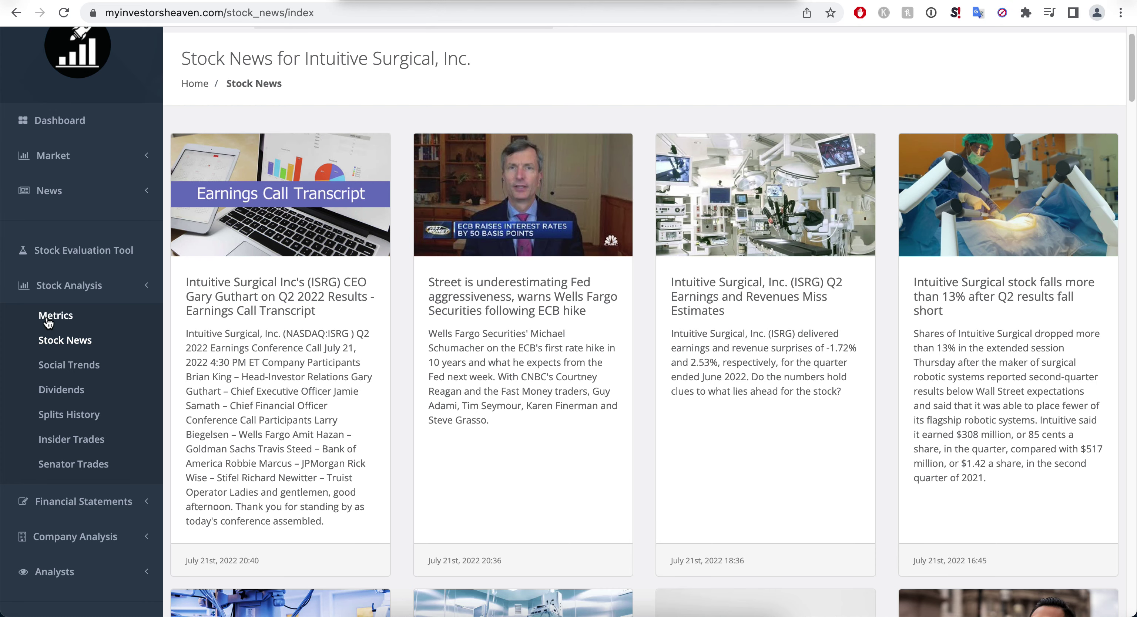
- Return to Investors Heaven and open the Metrics page for Intuitive Surgical to check the pre-market price change
left_click(48, 321)
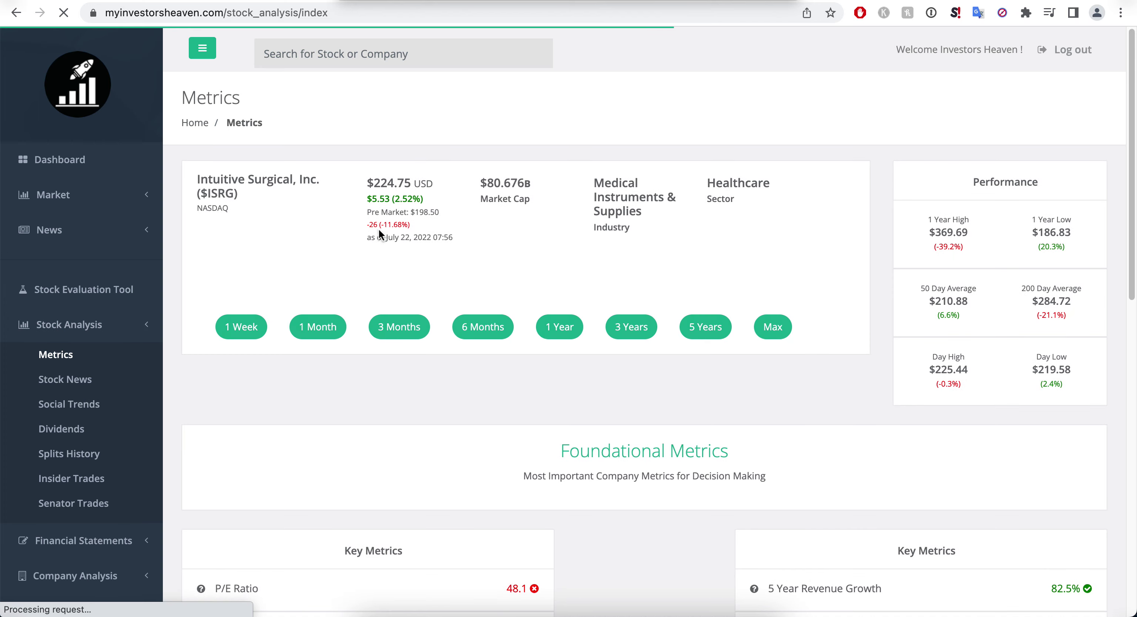
left_click_drag(380, 235, 403, 228)
left_click(567, 251)
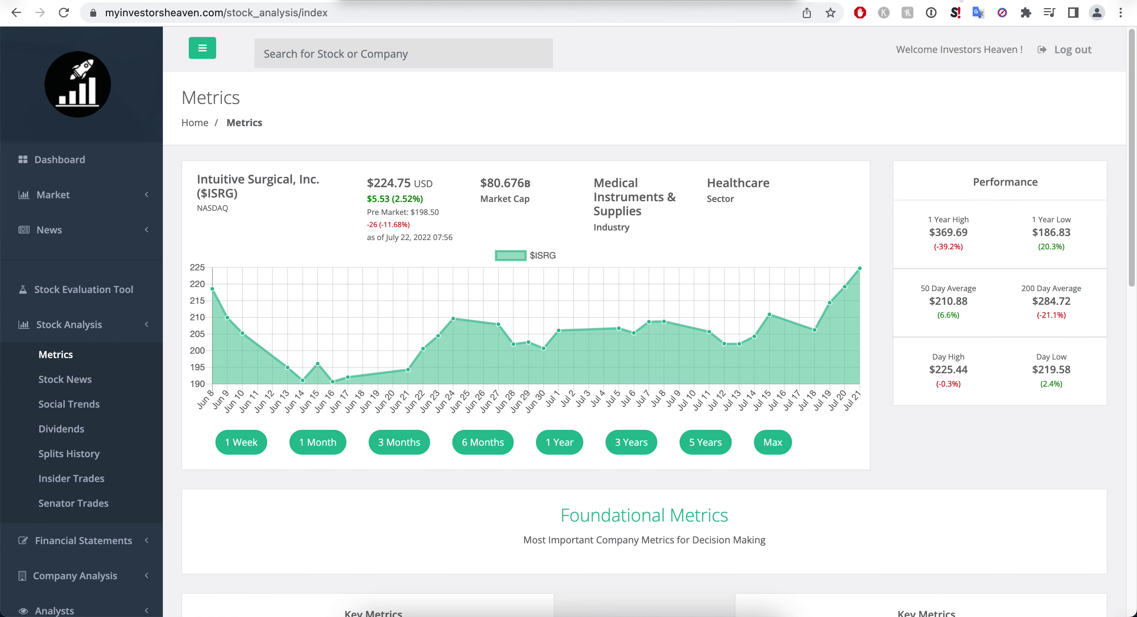
- Go back to the Investing.com article and reread the reported earnings, analyst forecasts and share price decline
key("ctrl+Tab")
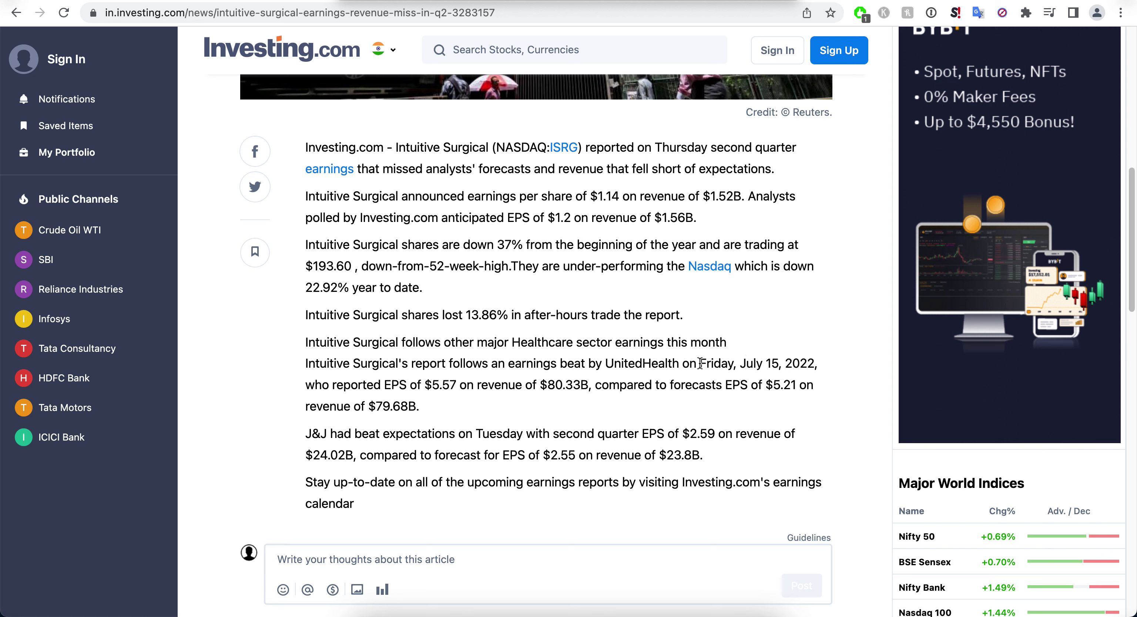
left_click_drag(679, 363, 683, 364)
left_click(525, 431)
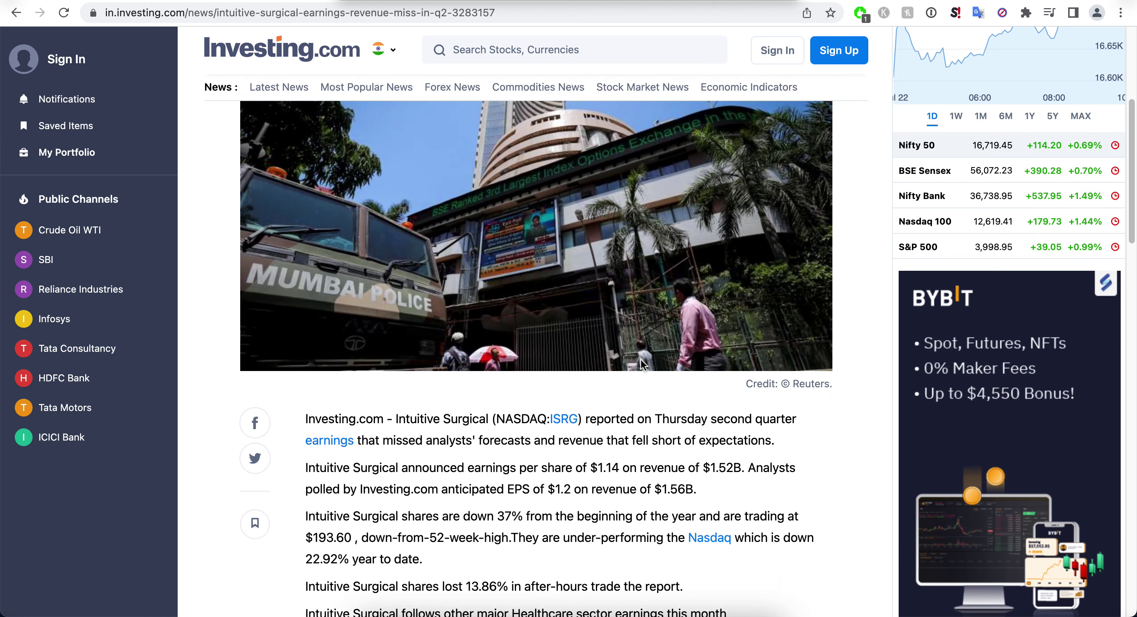
scroll(590, 328, "up", 5)
scroll(579, 221, "down", 4)
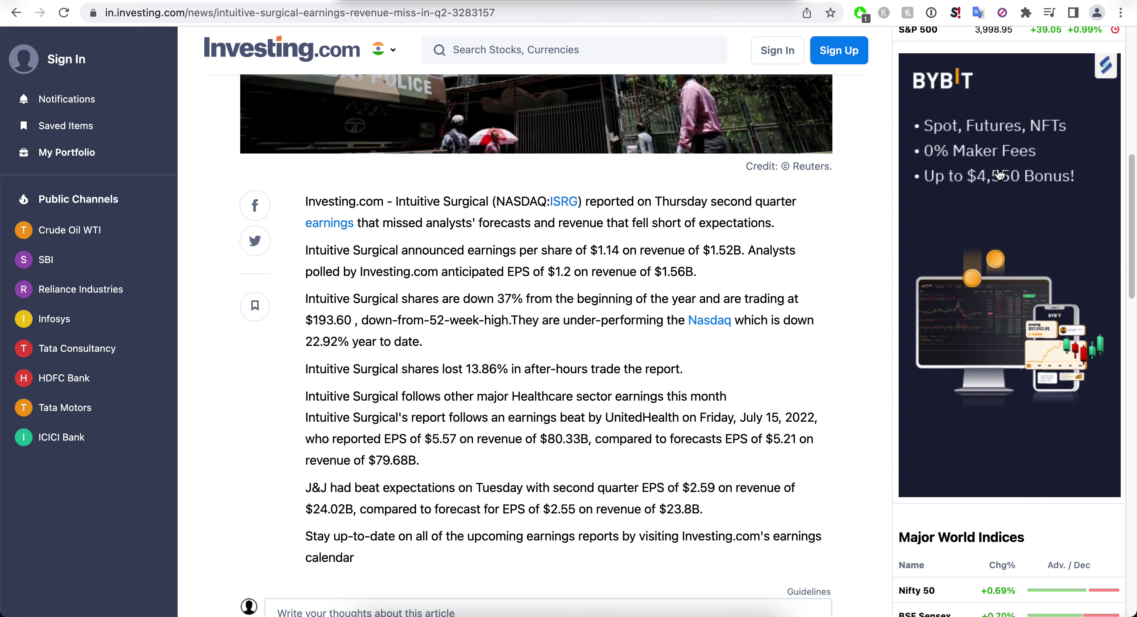
- On the Investors Heaven Metrics page, examine the valuation ratios, outstanding shares history chart and liabilities to free cash flow under Key Metrics
left_click(1020, 4)
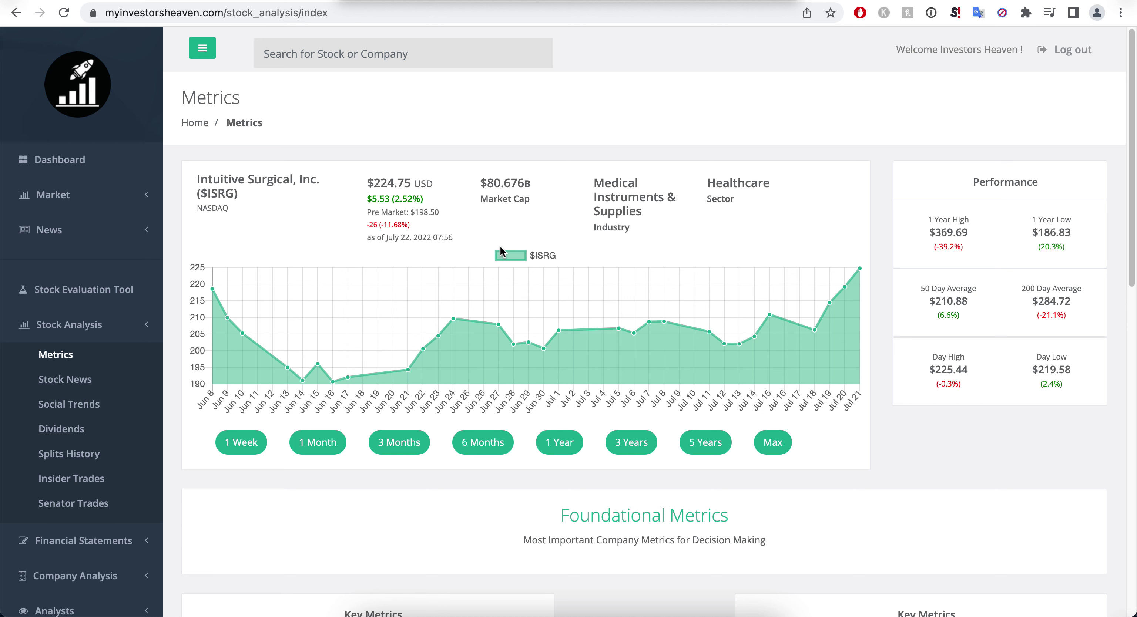
scroll(499, 245, "down", 5)
scroll(502, 253, "down", 3)
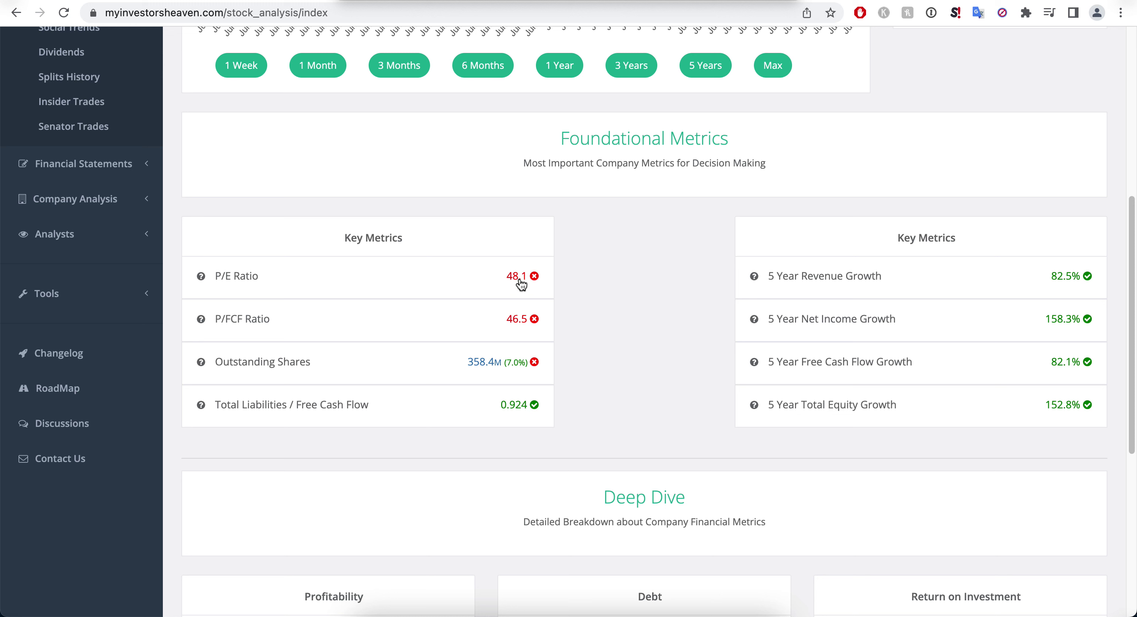
mouse_move(509, 324)
mouse_move(507, 369)
left_click(494, 363)
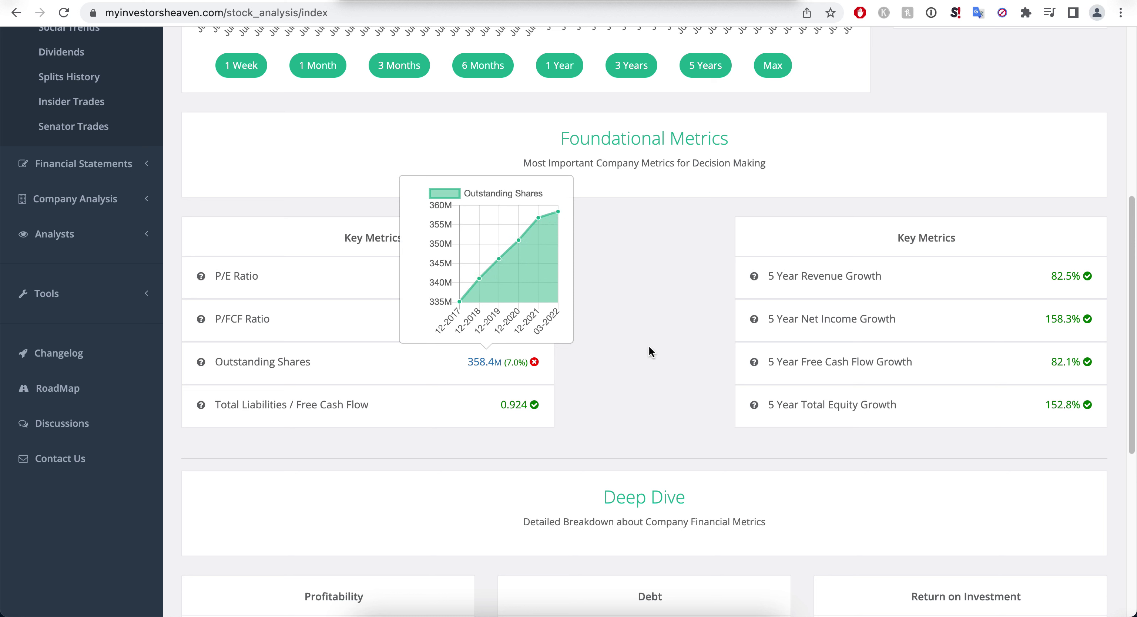
left_click(630, 332)
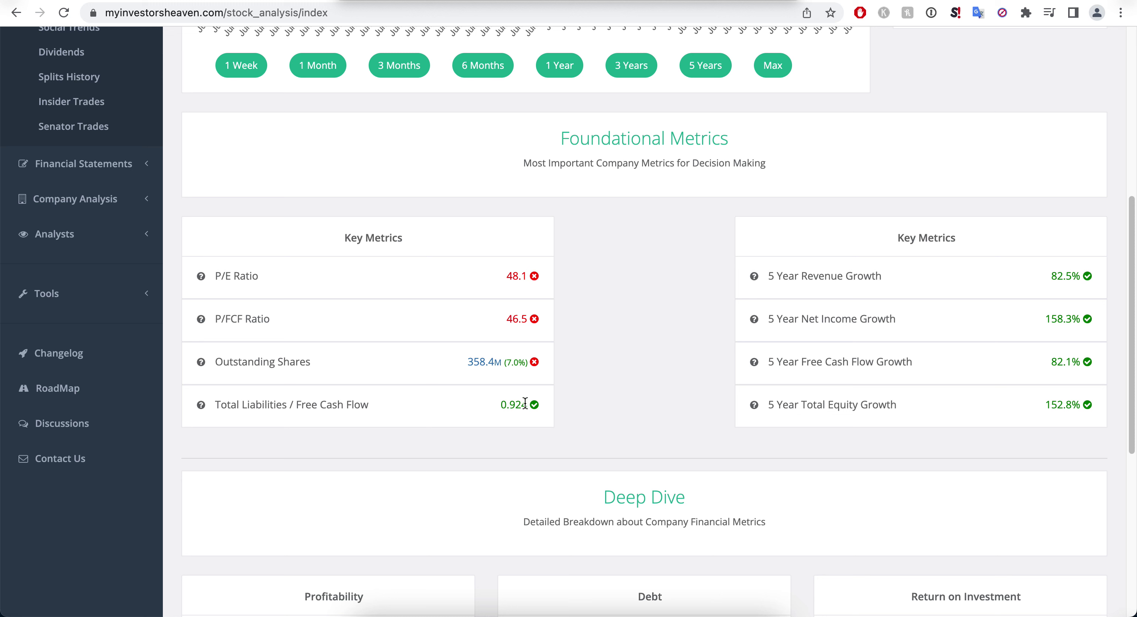
left_click_drag(527, 405, 494, 407)
- Inspect the 5-year growth charts under Key Metrics and the profitability margins in the Deep Dive section
scroll(640, 302, "down", 2)
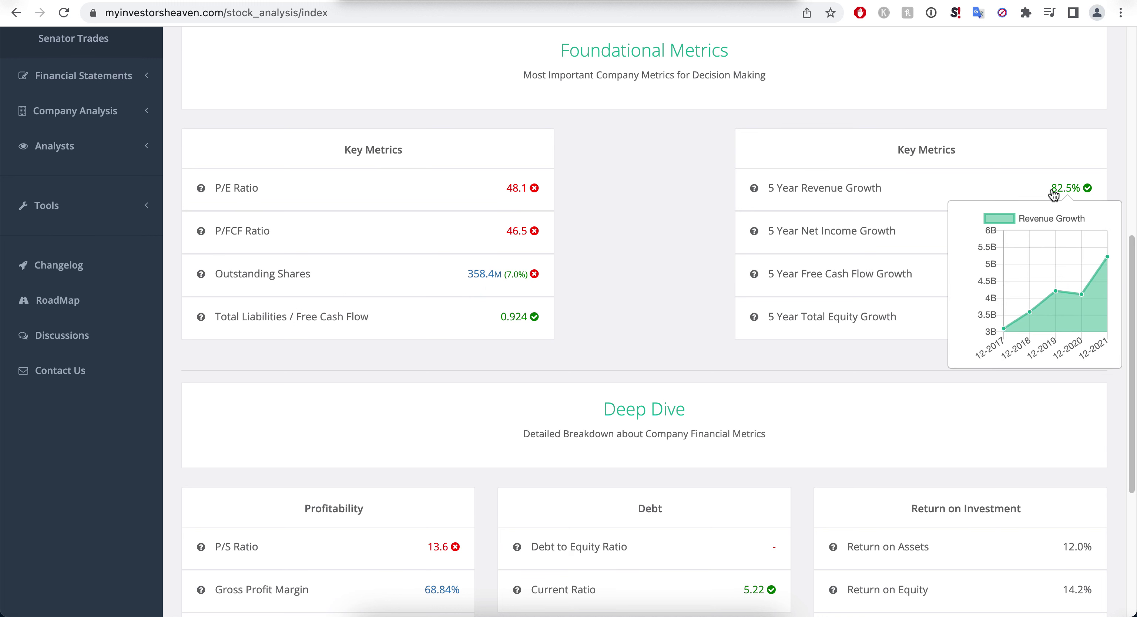
mouse_move(1048, 239)
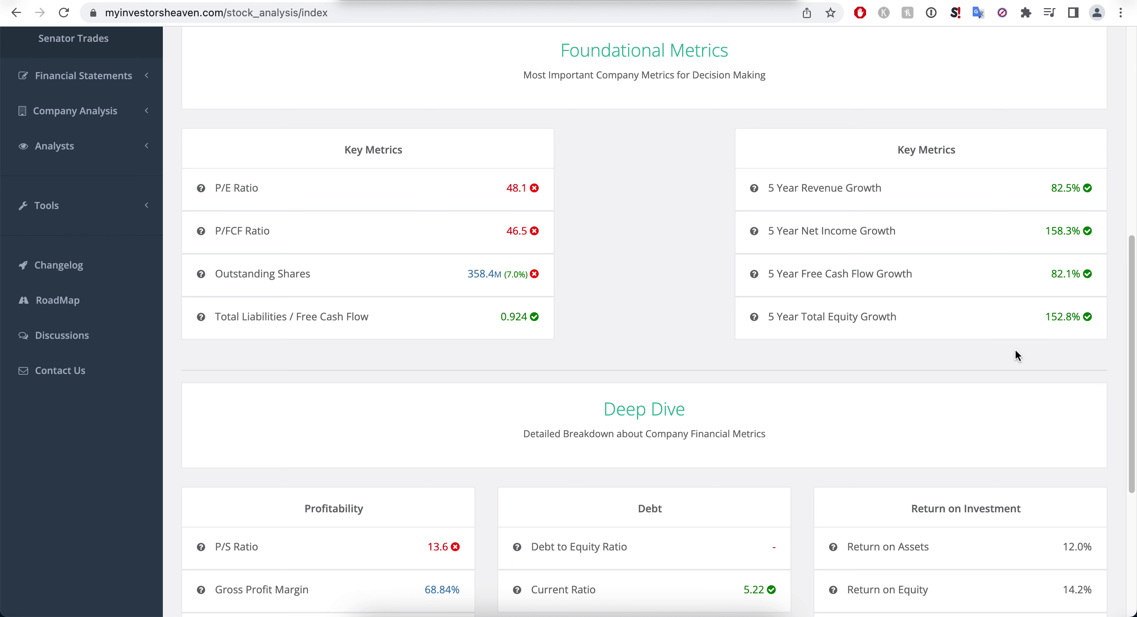
mouse_move(1052, 325)
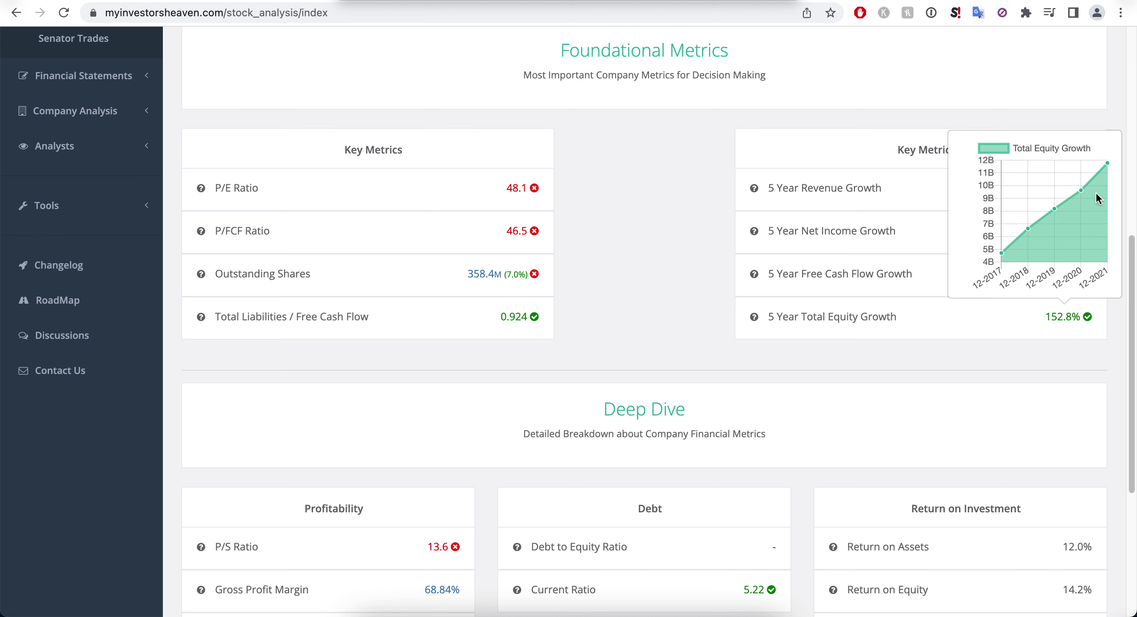
scroll(630, 252, "down", 6)
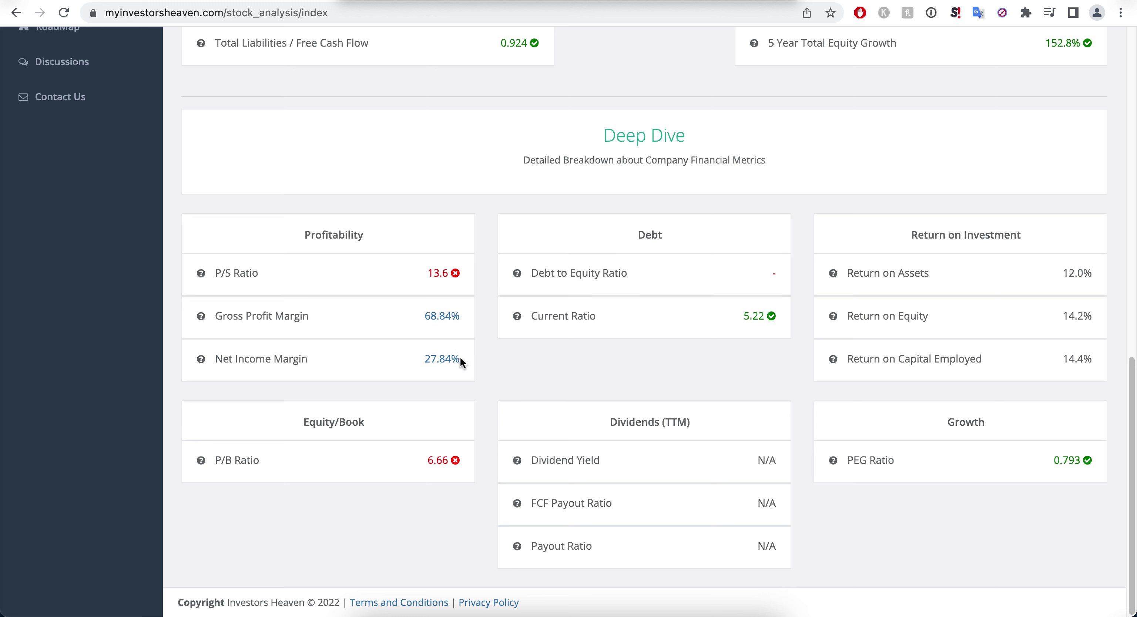
mouse_move(460, 359)
- Open Intuitive Surgical's annual income statement and examine revenue and revenue growth through FY 2021
scroll(1066, 320, "up", 10)
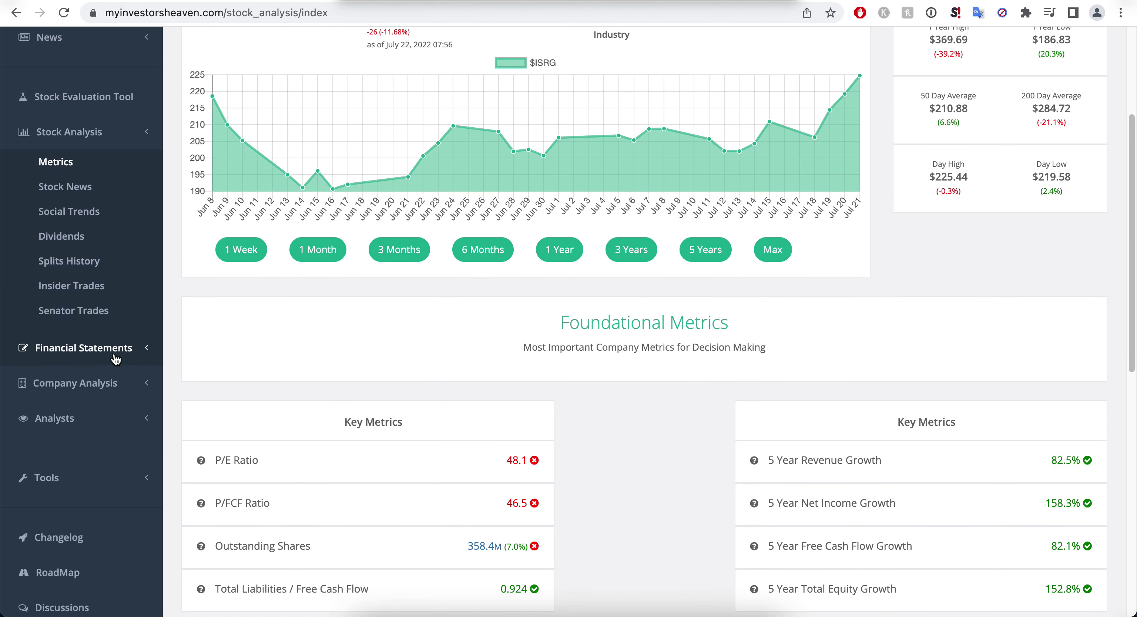
left_click(115, 359)
left_click(103, 207)
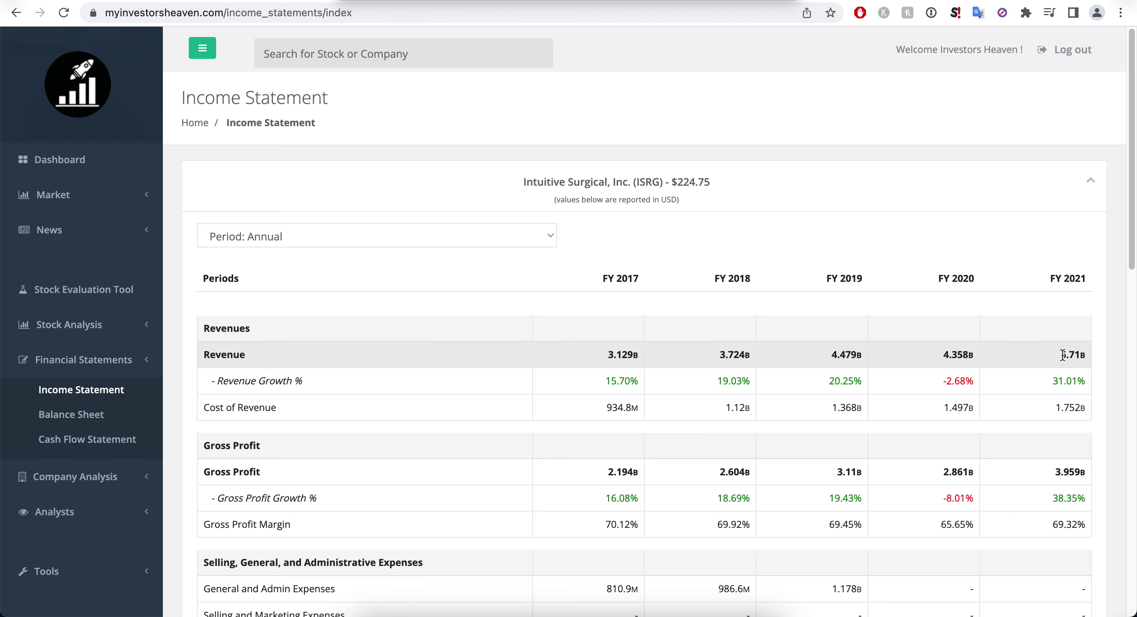
left_click_drag(1063, 355, 1074, 350)
left_click(1072, 360)
scroll(1073, 360, "down", 2)
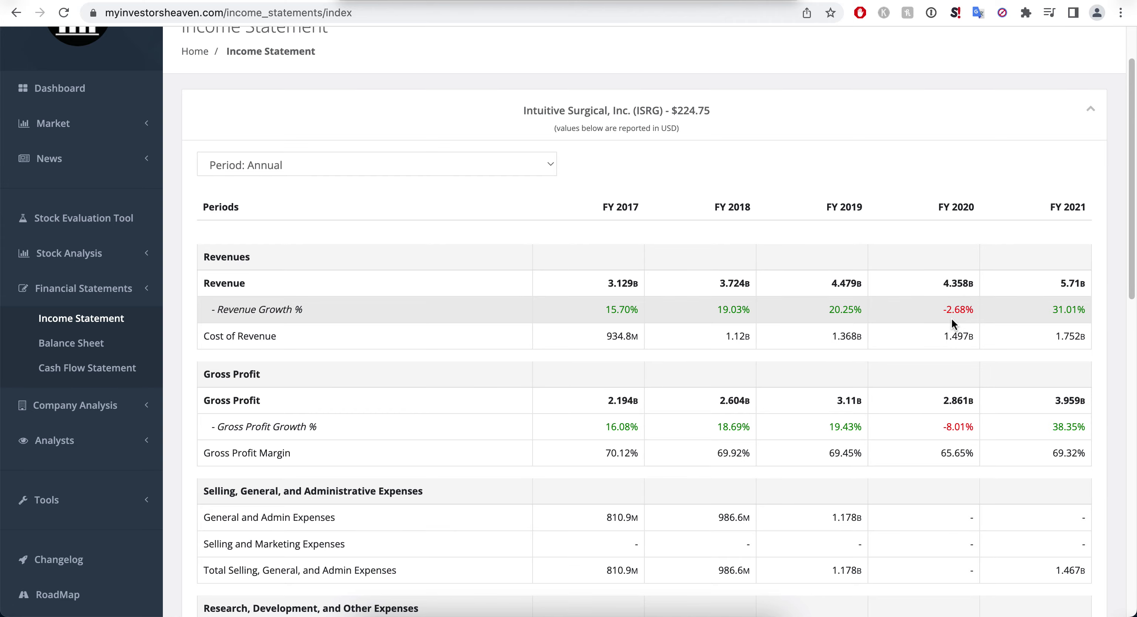
- Review the rest of the income statement down to net income and compare it with the revenue rows
scroll(886, 310, "down", 10)
scroll(881, 311, "down", 6)
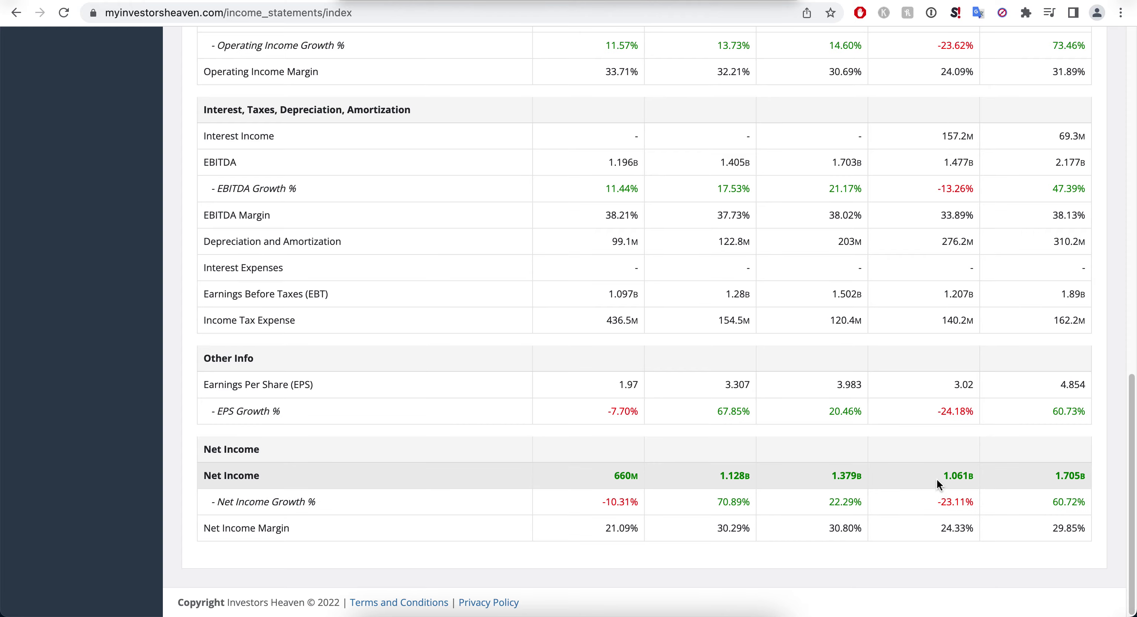
scroll(936, 480, "up", 10)
scroll(940, 446, "up", 6)
scroll(955, 298, "down", 16)
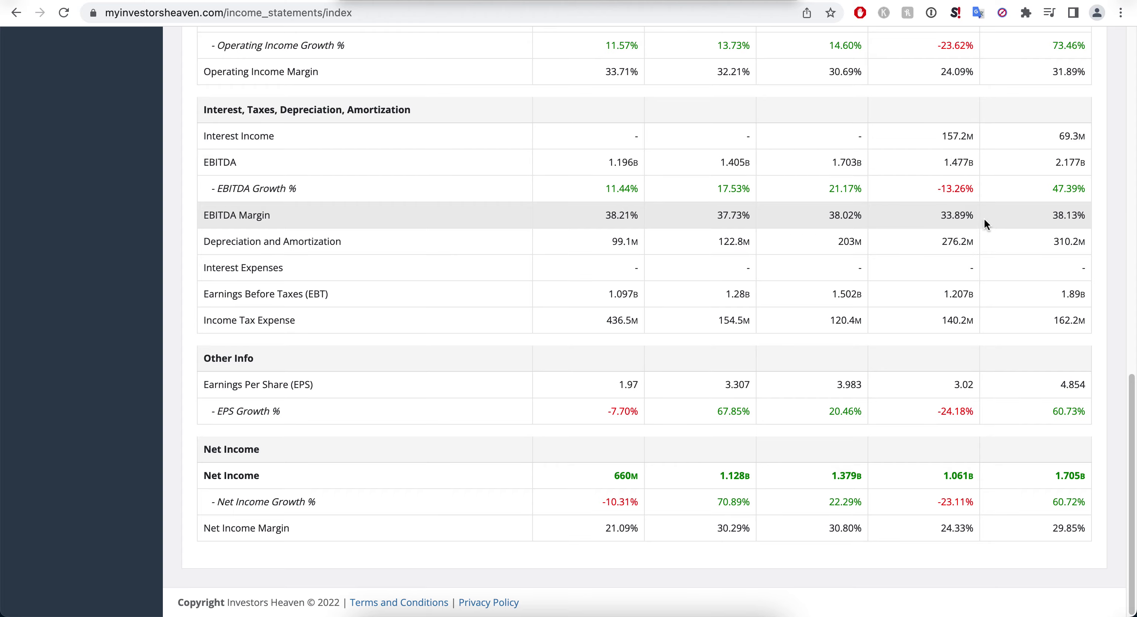
- Open the annual balance sheet and review its assets, liabilities, debt and total equity
scroll(1032, 451, "up", 15)
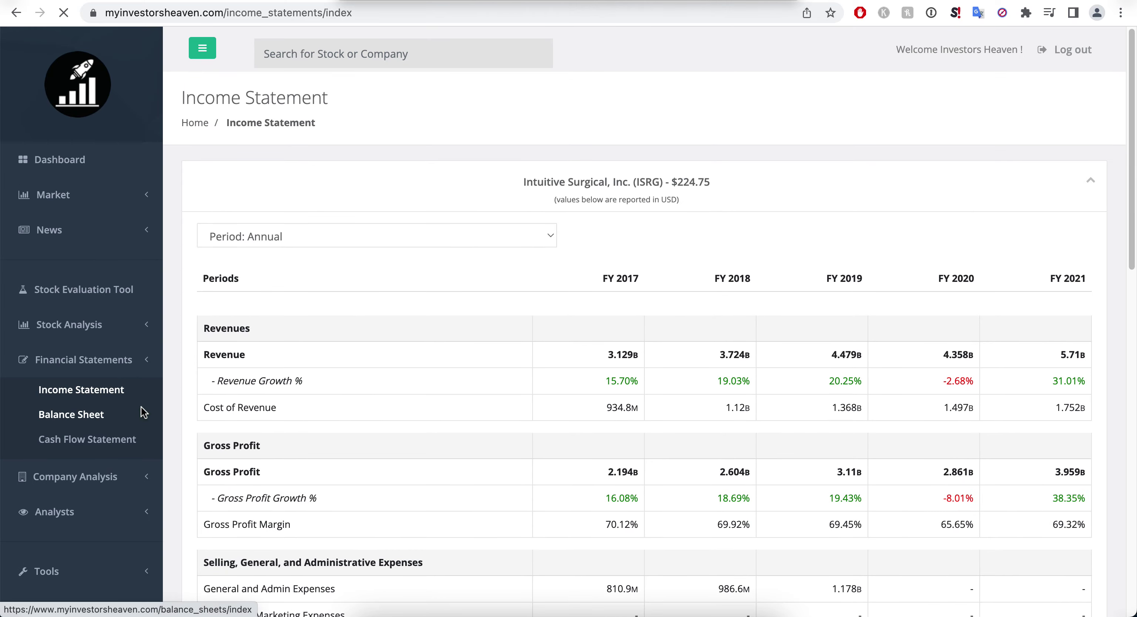
left_click(141, 409)
scroll(385, 401, "down", 20)
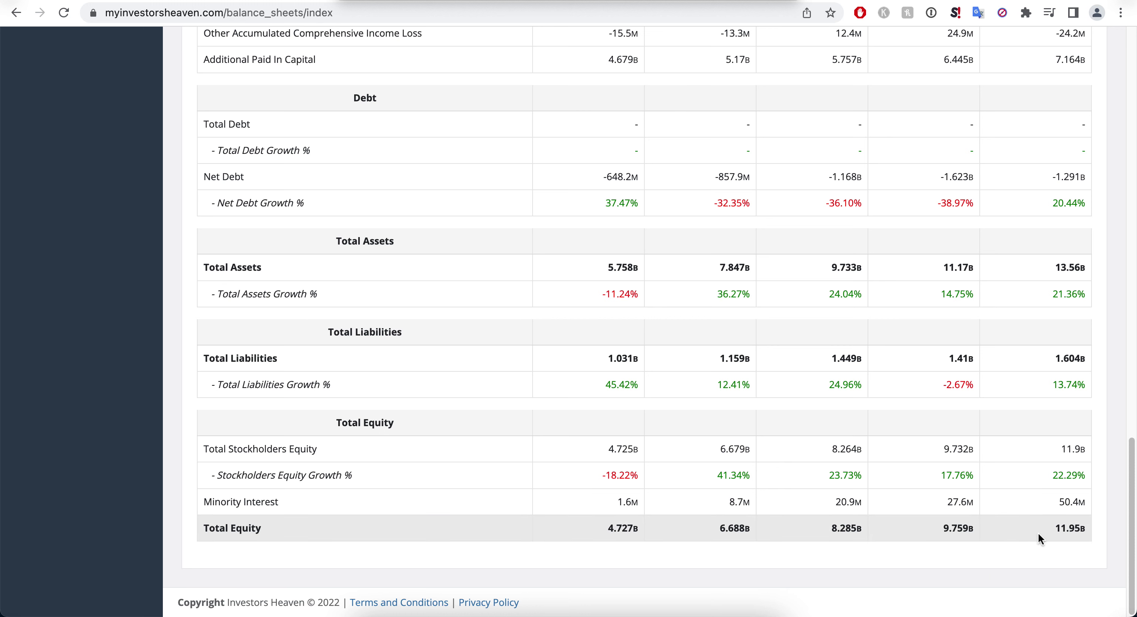
scroll(1021, 512, "up", 15)
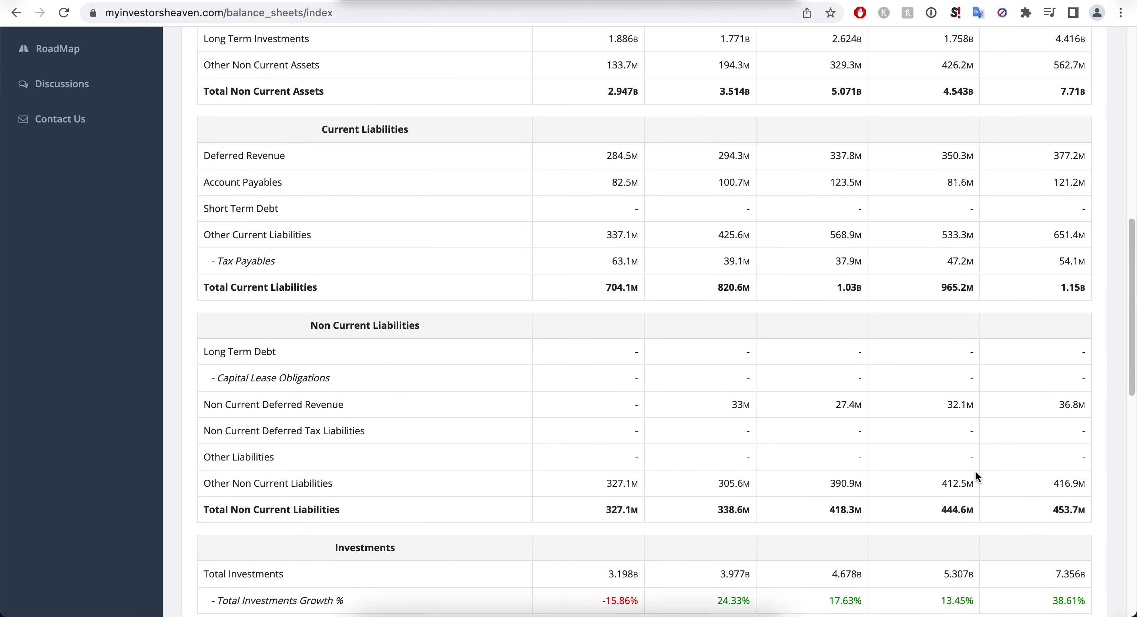
scroll(946, 458, "up", 10)
scroll(943, 459, "down", 18)
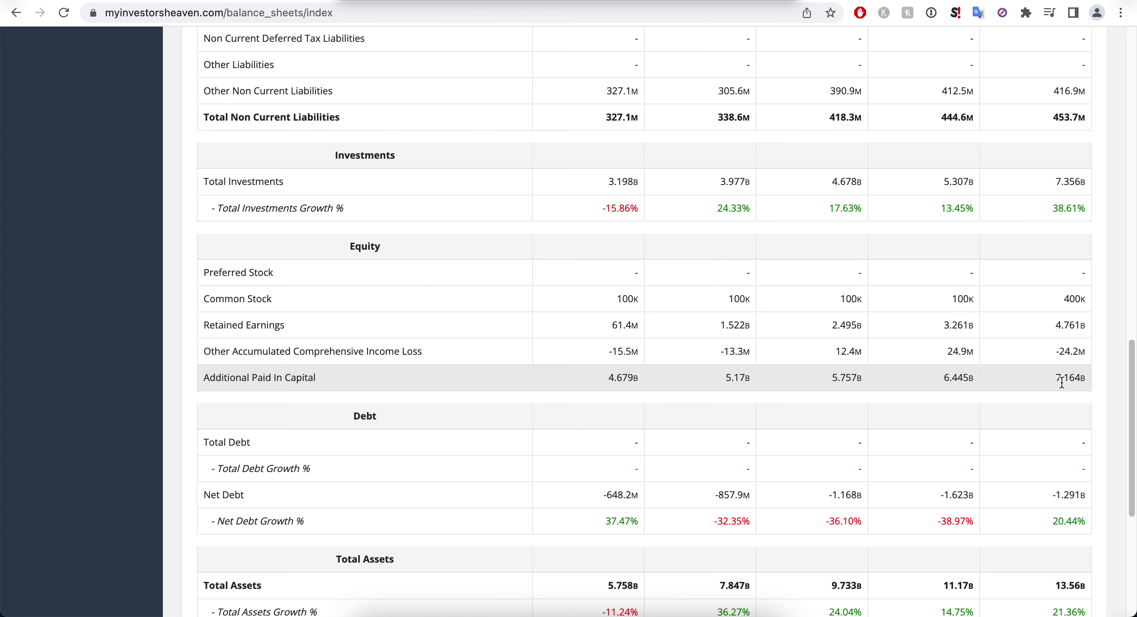
scroll(981, 379, "up", 20)
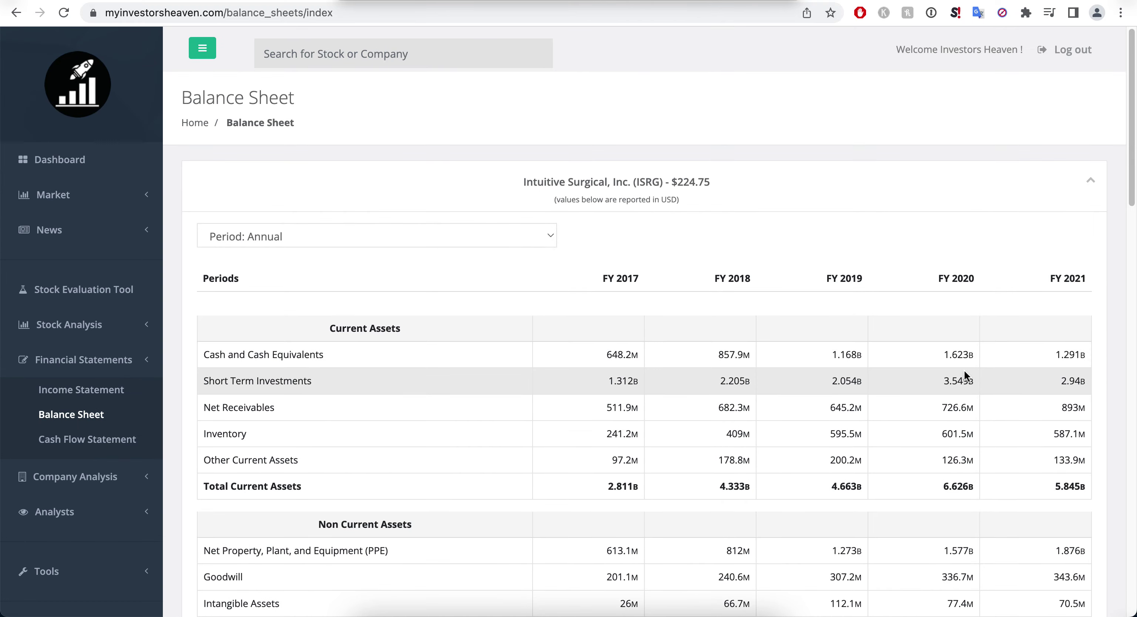
scroll(919, 360, "down", 5)
scroll(919, 360, "up", 5)
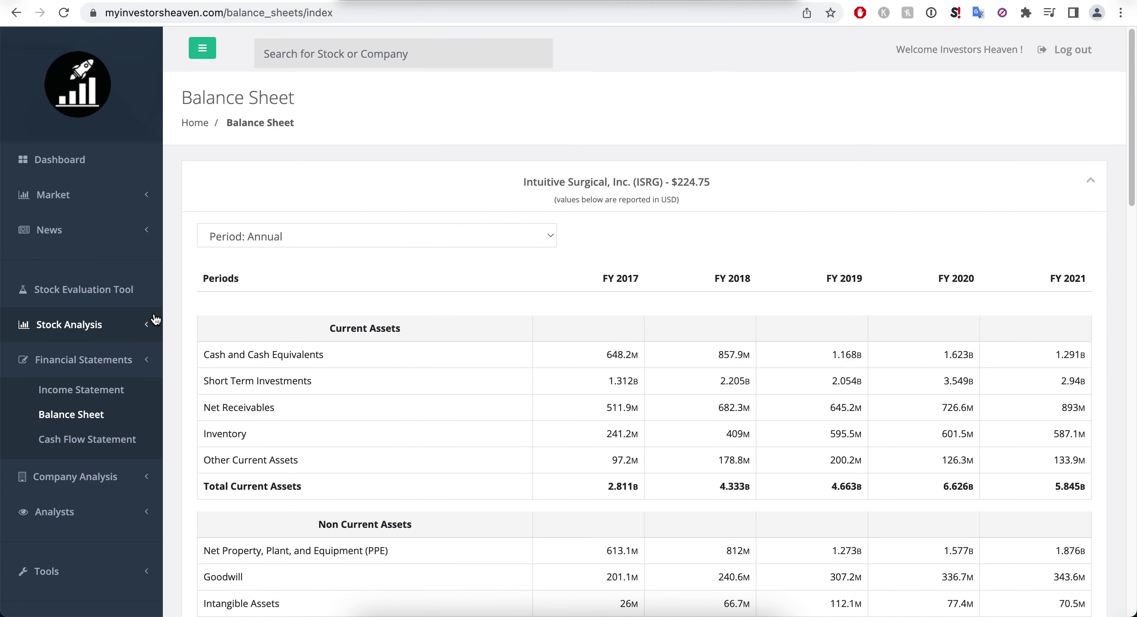
- Open the insider trades for Intuitive Surgical and inspect the 3-month and 6-month transaction-type charts
left_click(126, 331)
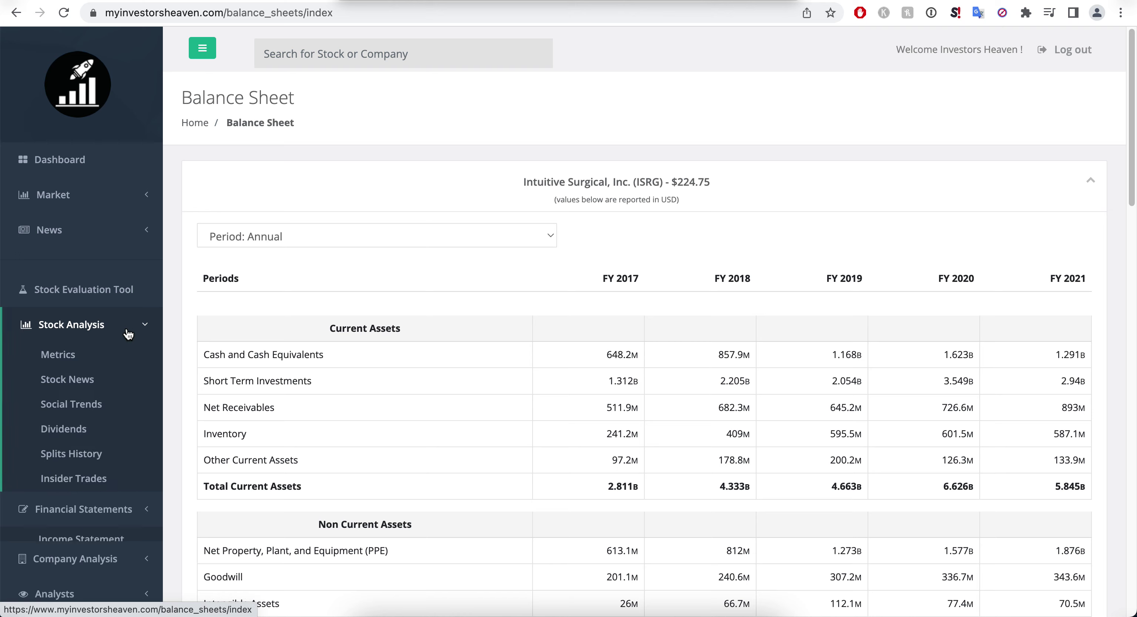
left_click(105, 469)
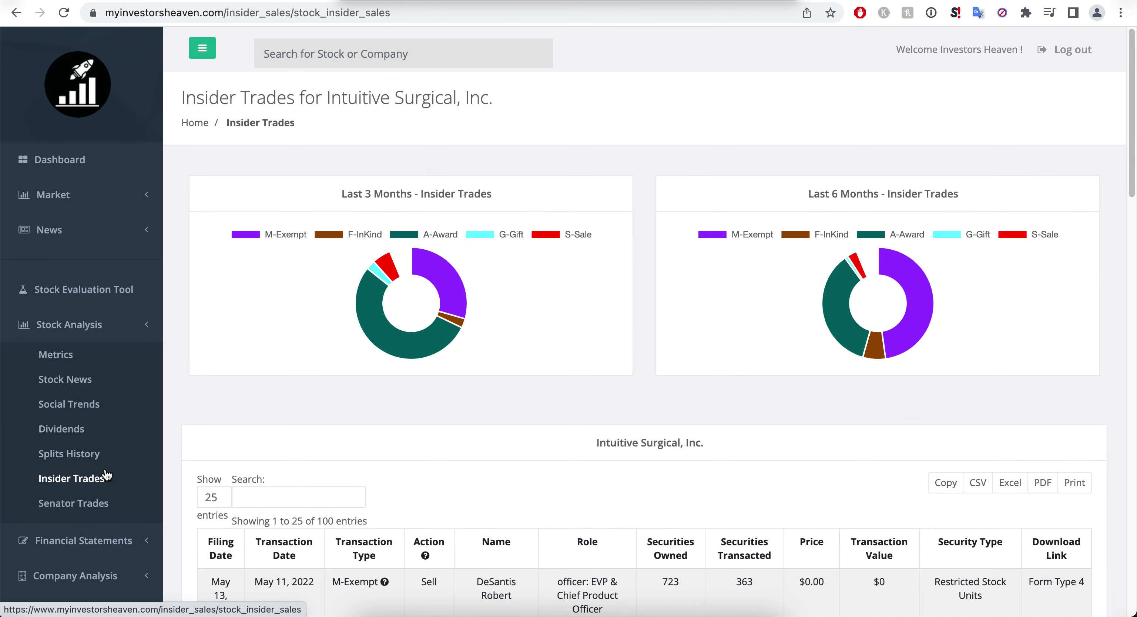
scroll(632, 295, "down", 3)
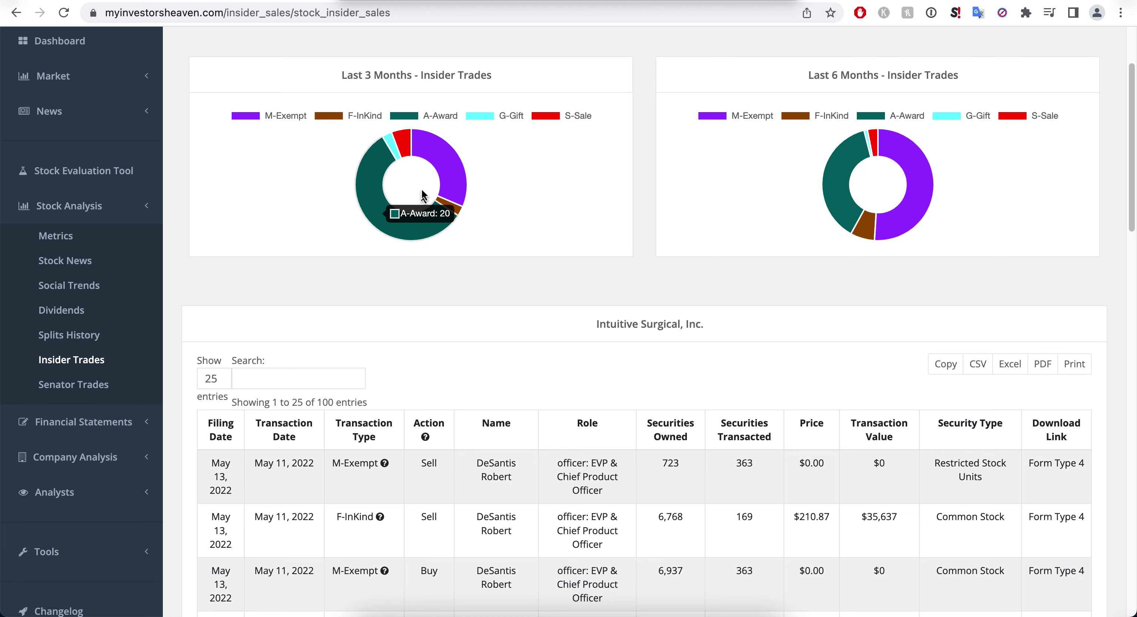
mouse_move(408, 147)
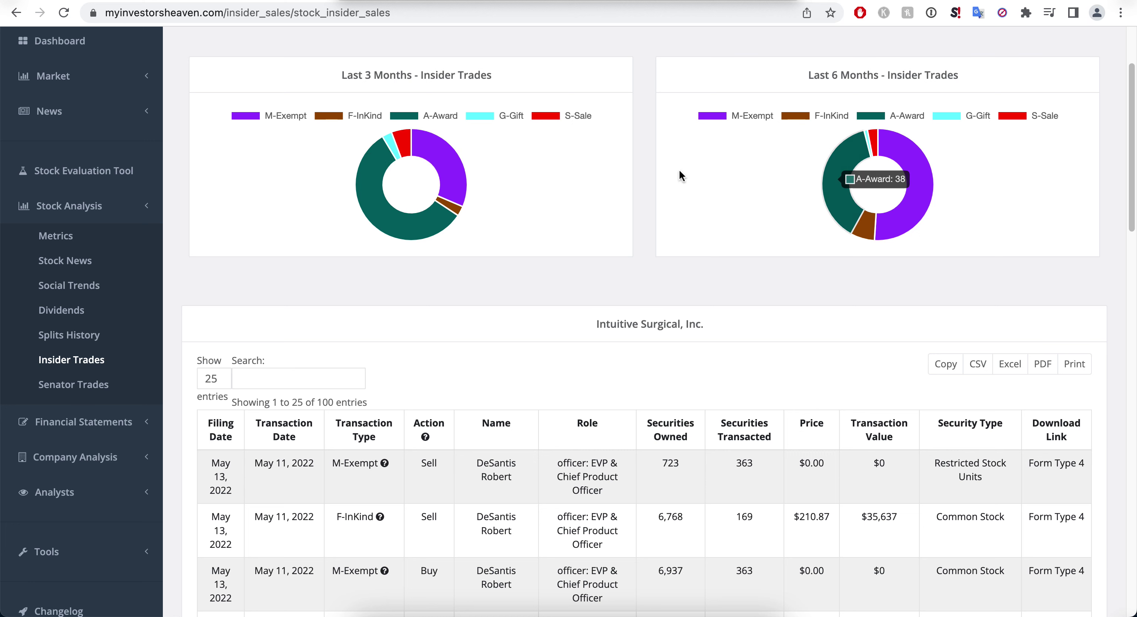
mouse_move(452, 180)
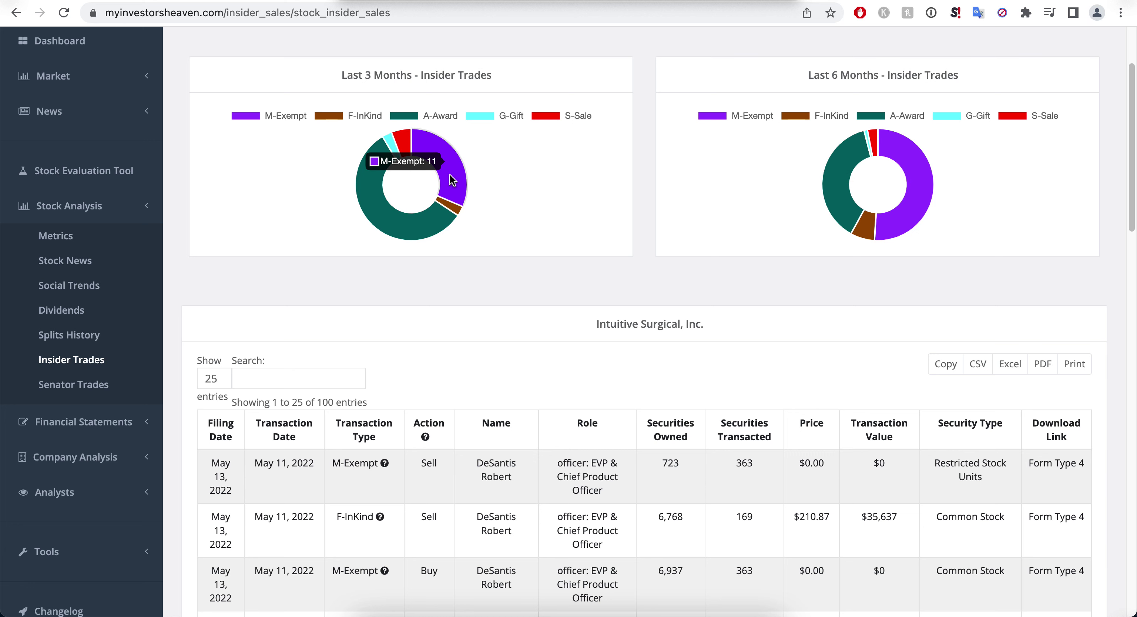
- Look through the insider transactions table and open the senator trades to inspect the 3-month and 6-month charts
scroll(616, 302, "down", 1)
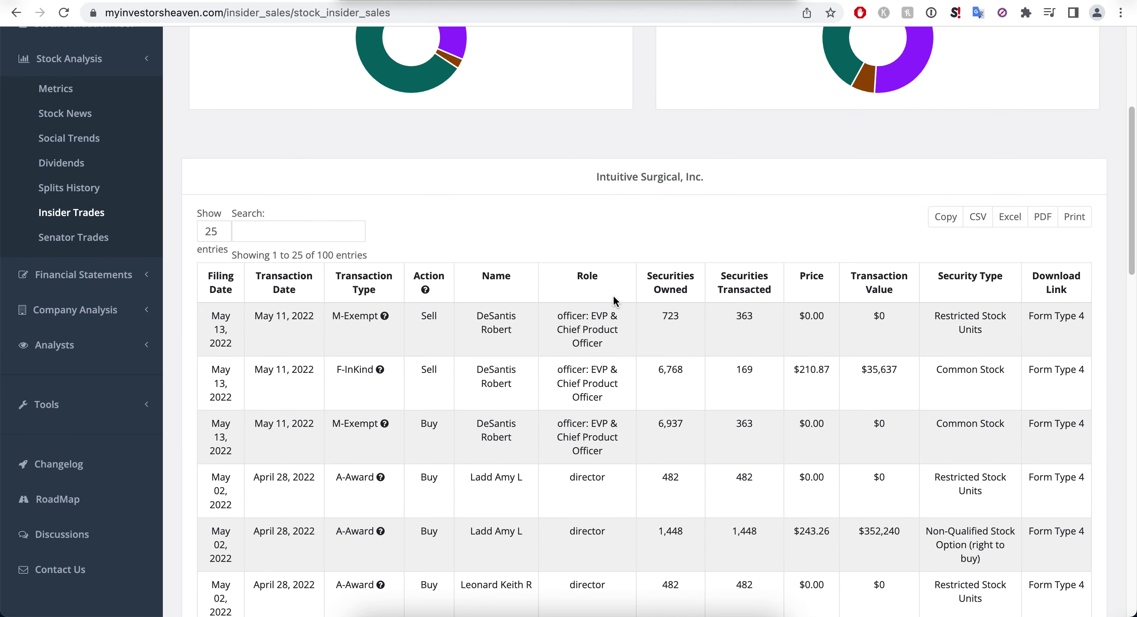
scroll(613, 297, "down", 5)
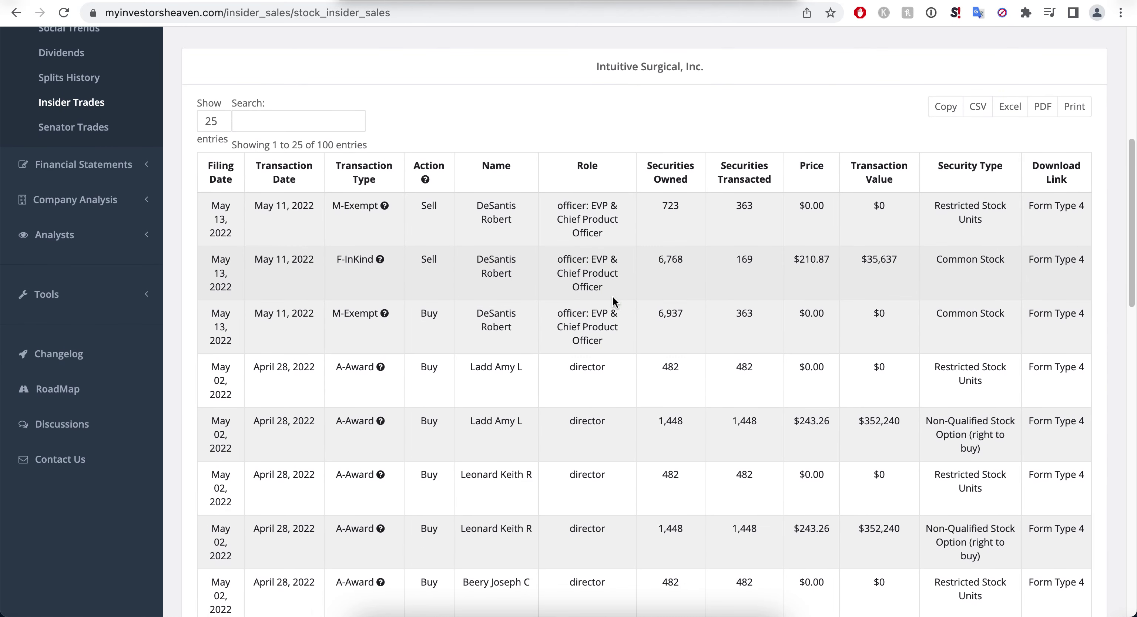
left_click(95, 129)
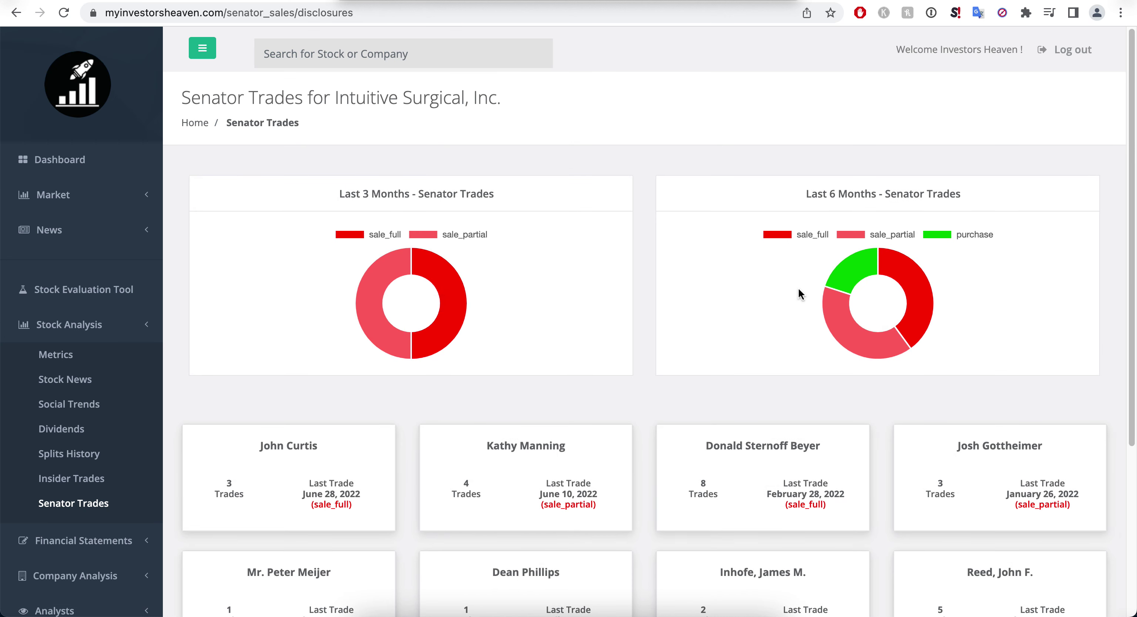
mouse_move(845, 317)
mouse_move(451, 303)
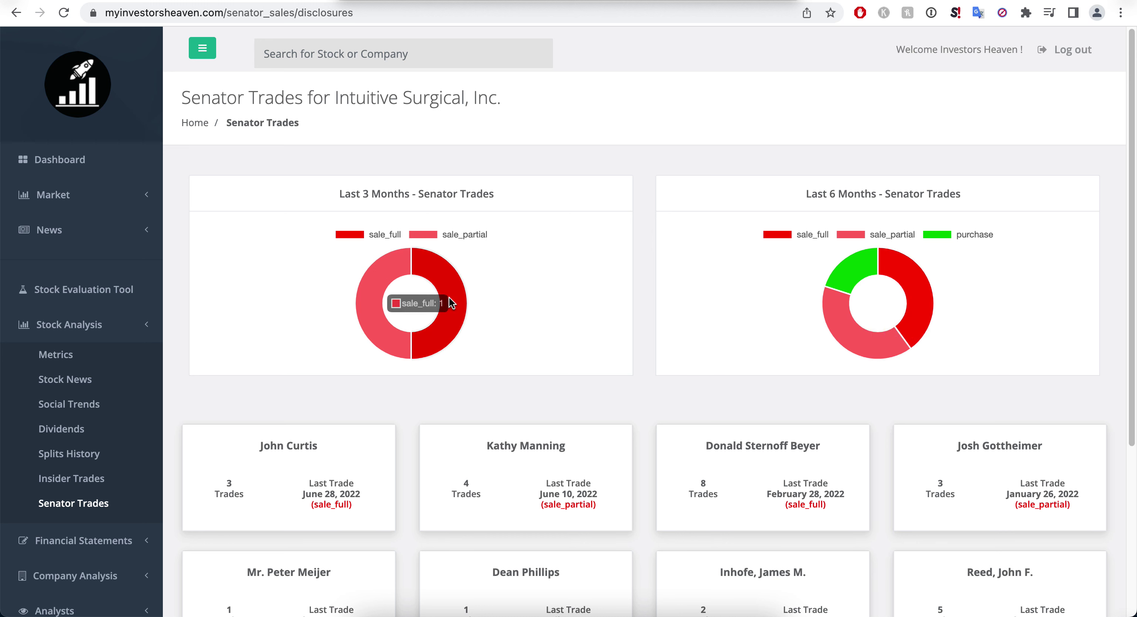
mouse_move(844, 273)
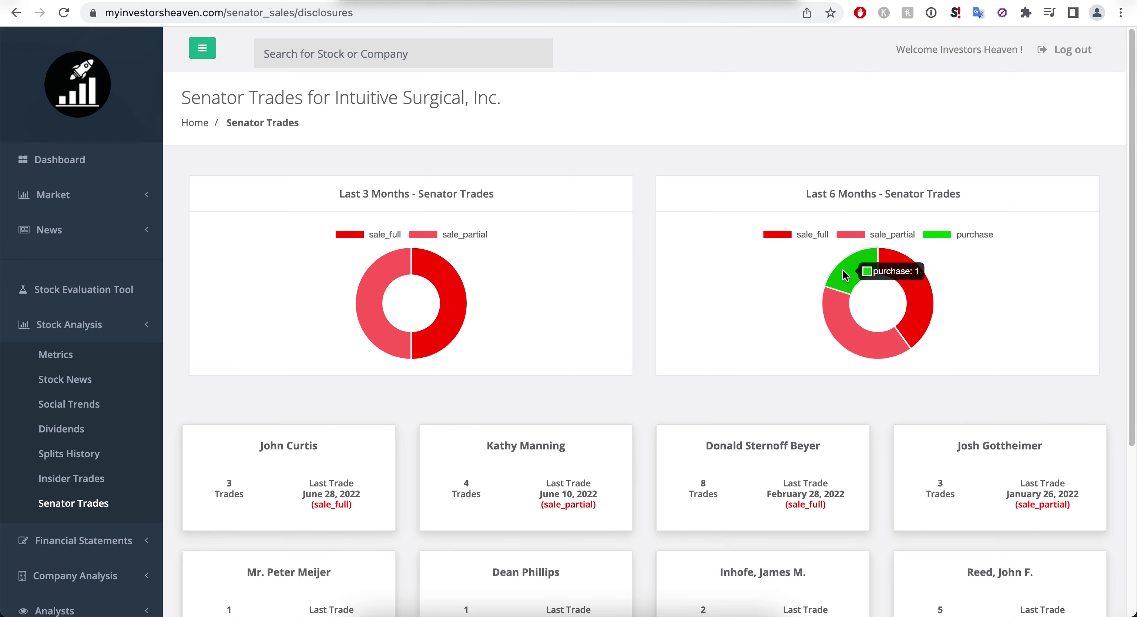
- Review the individual Intuitive Surgical trade records of John Curtis and Kathy Manning
scroll(609, 272, "down", 3)
left_click(282, 325)
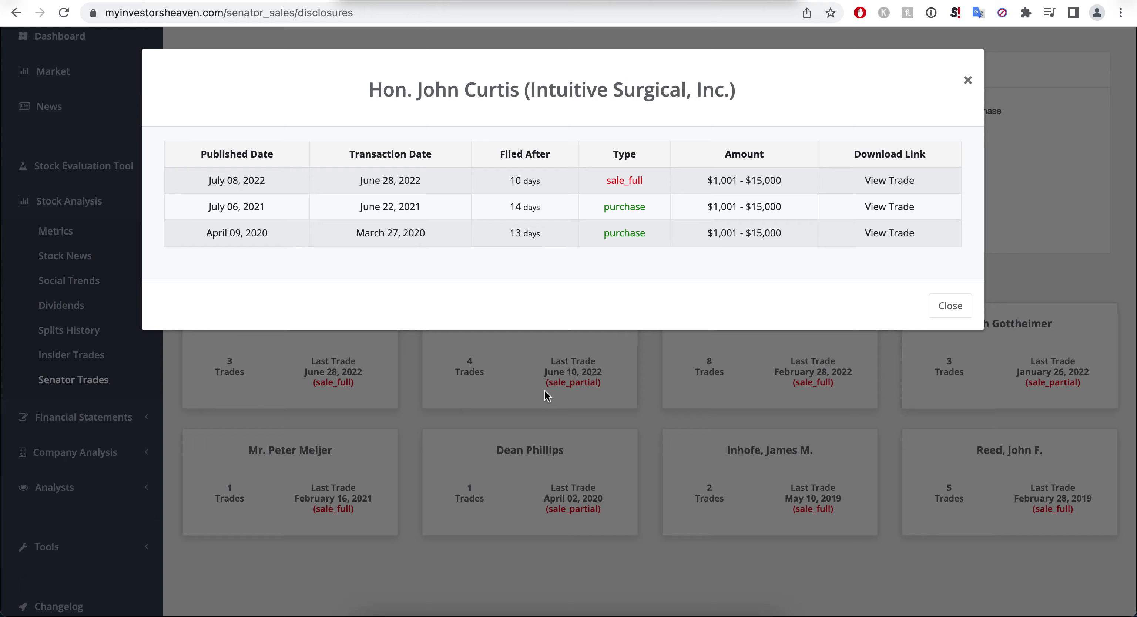
left_click(543, 391)
left_click(508, 384)
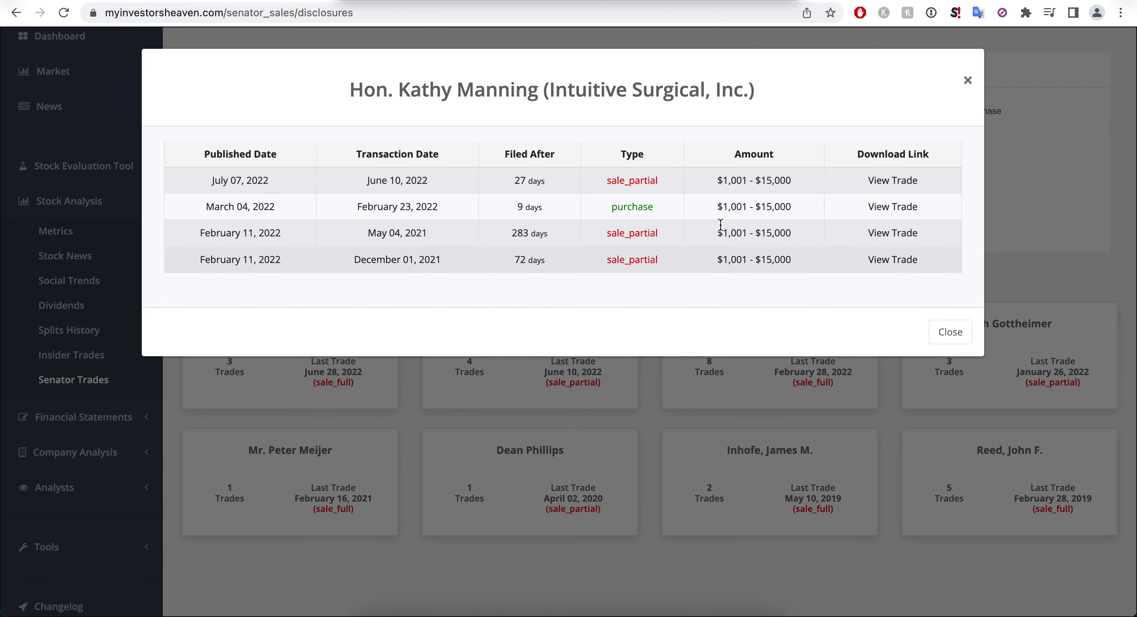
left_click(995, 251)
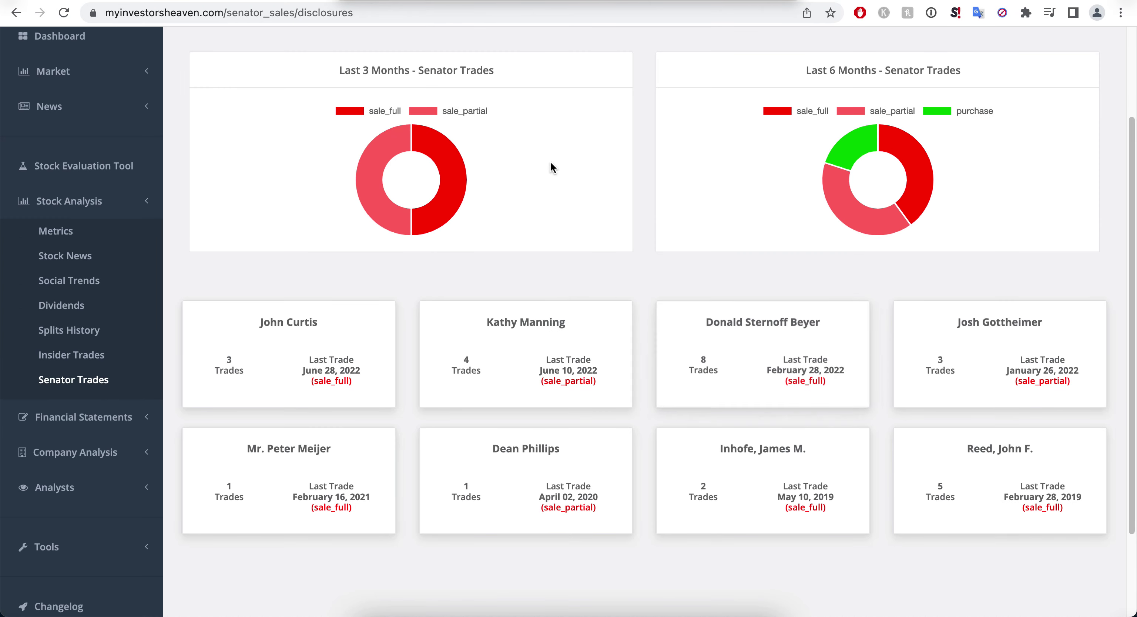
- Review Donald Sternoff Beyer's Intuitive Surgical trades and recheck Kathy Manning's transaction and filing dates
left_click(721, 364)
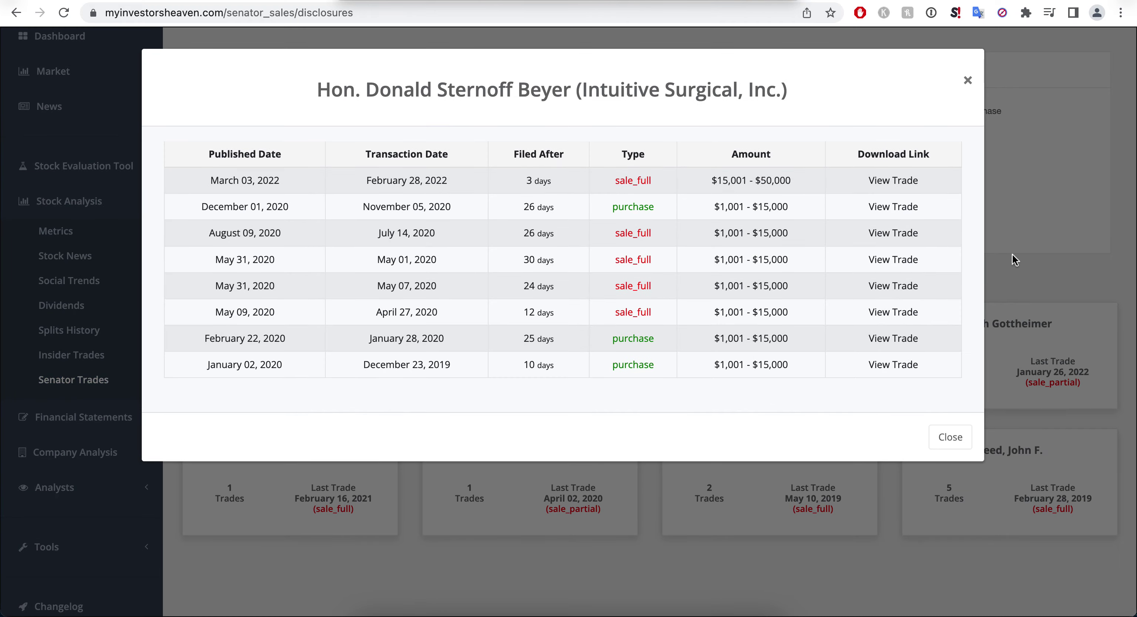
left_click(1012, 254)
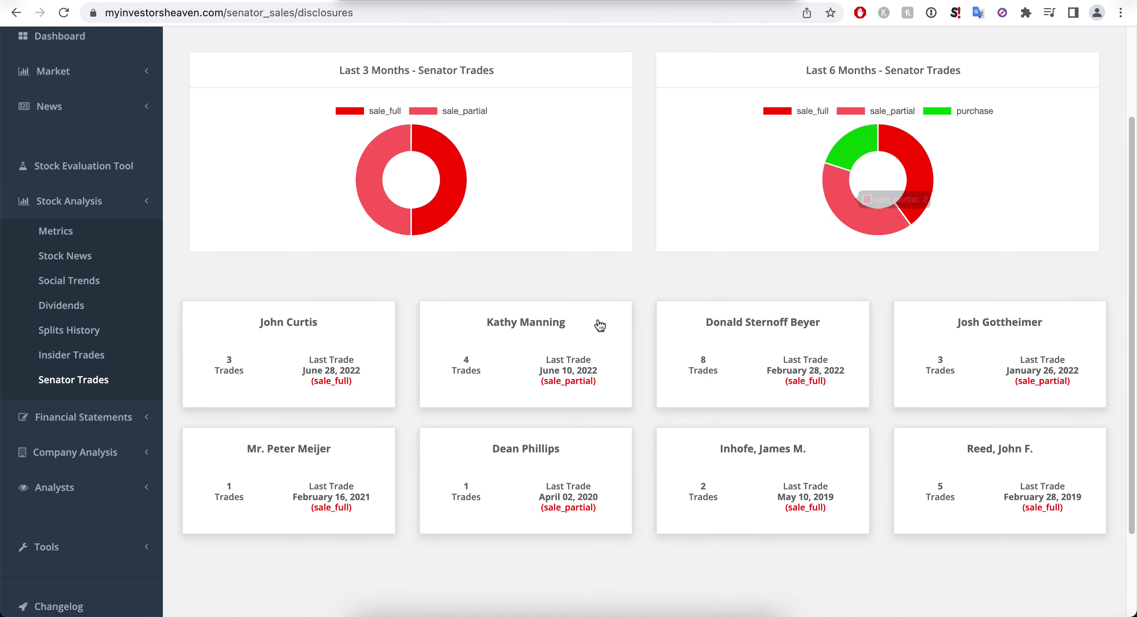
left_click(579, 334)
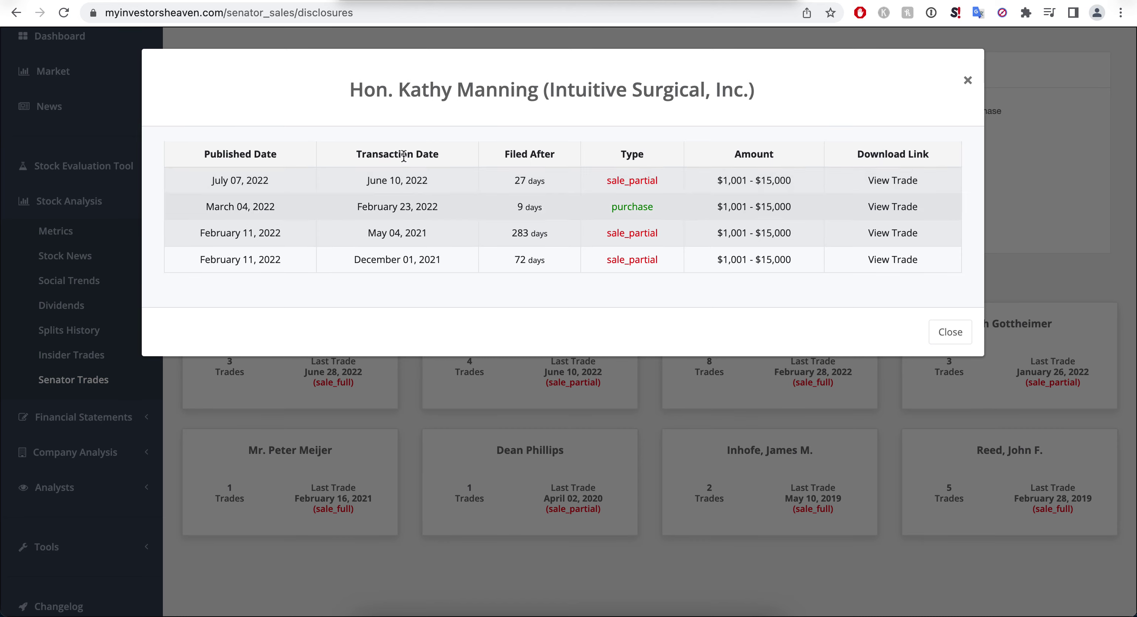
left_click(1012, 272)
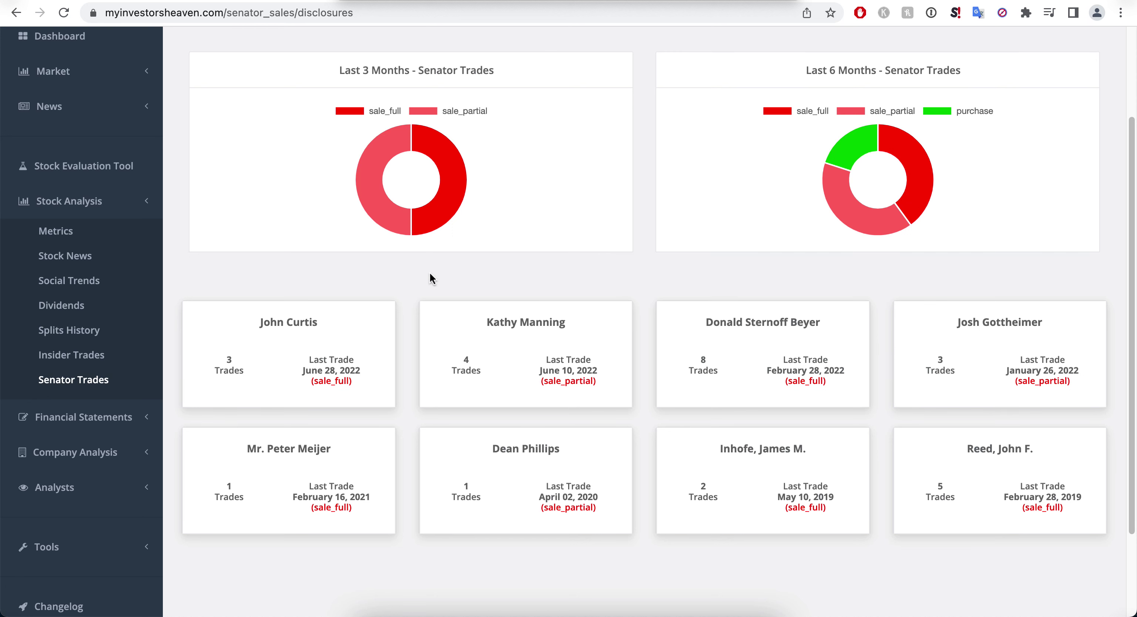
- Check Intuitive Surgical's stock splits history and review its metrics page down to the Deep Dive ratios
left_click(66, 330)
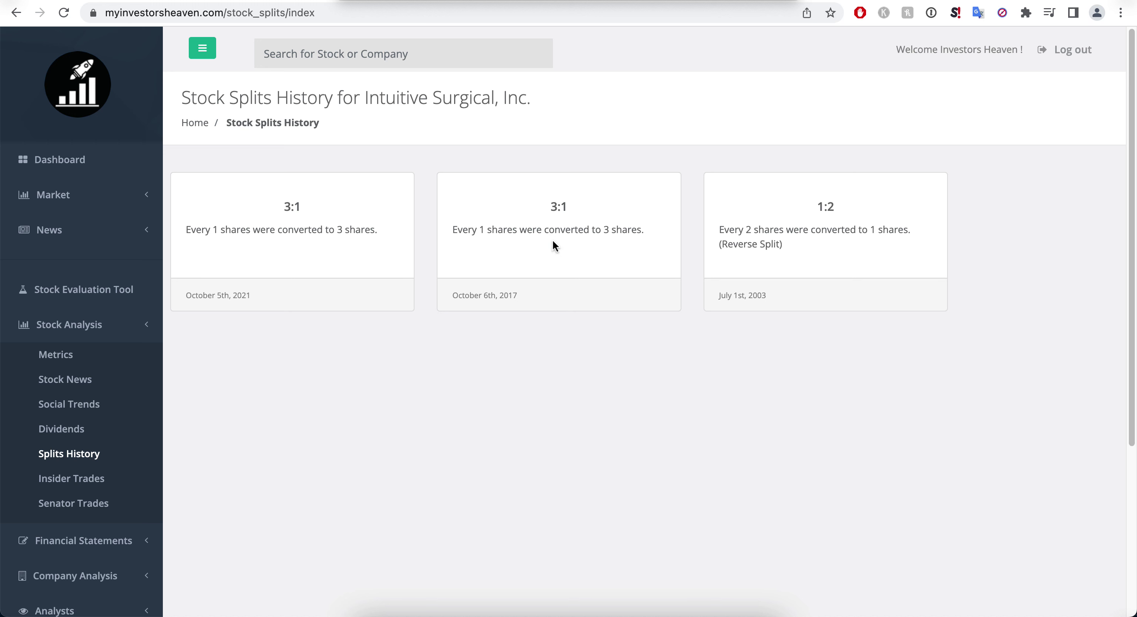
left_click(60, 364)
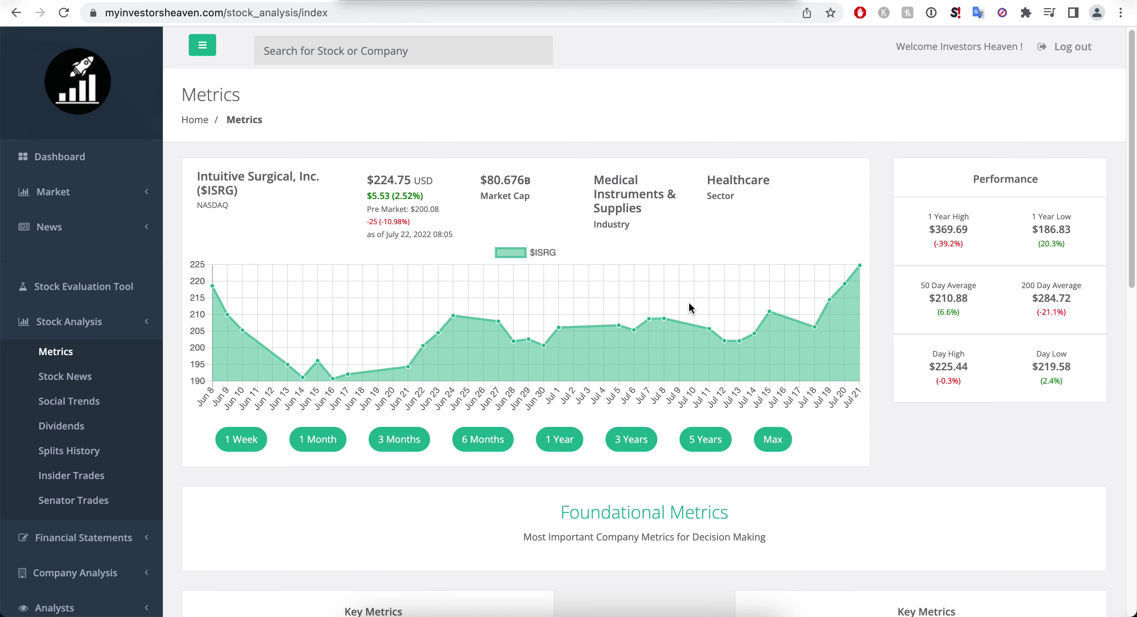
scroll(688, 302, "down", 5)
scroll(690, 311, "down", 9)
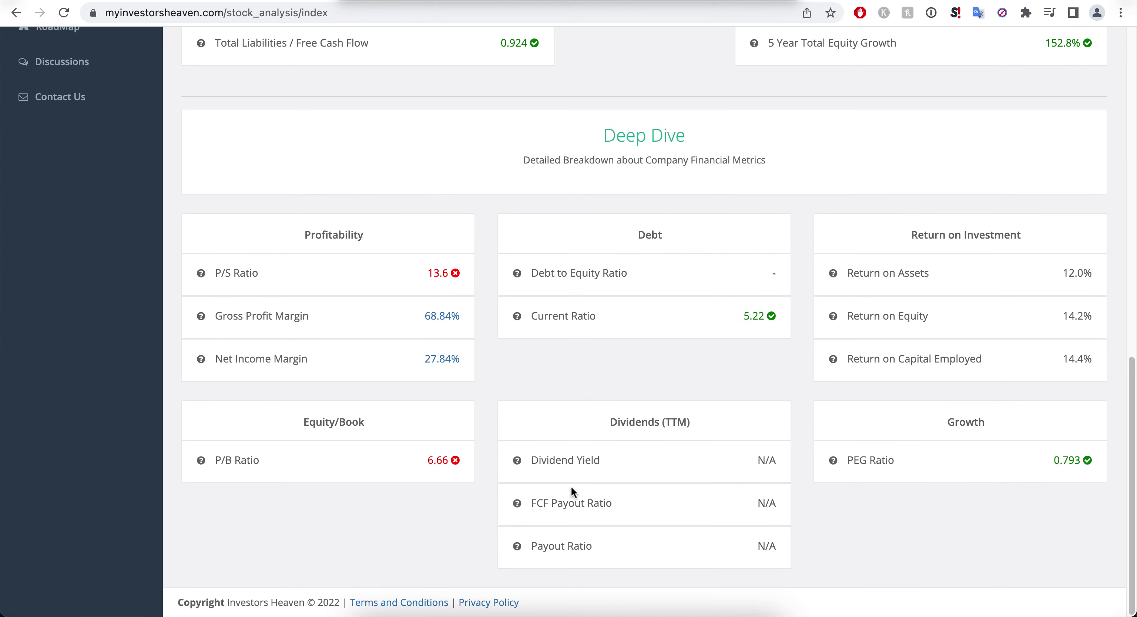
key("super+r")
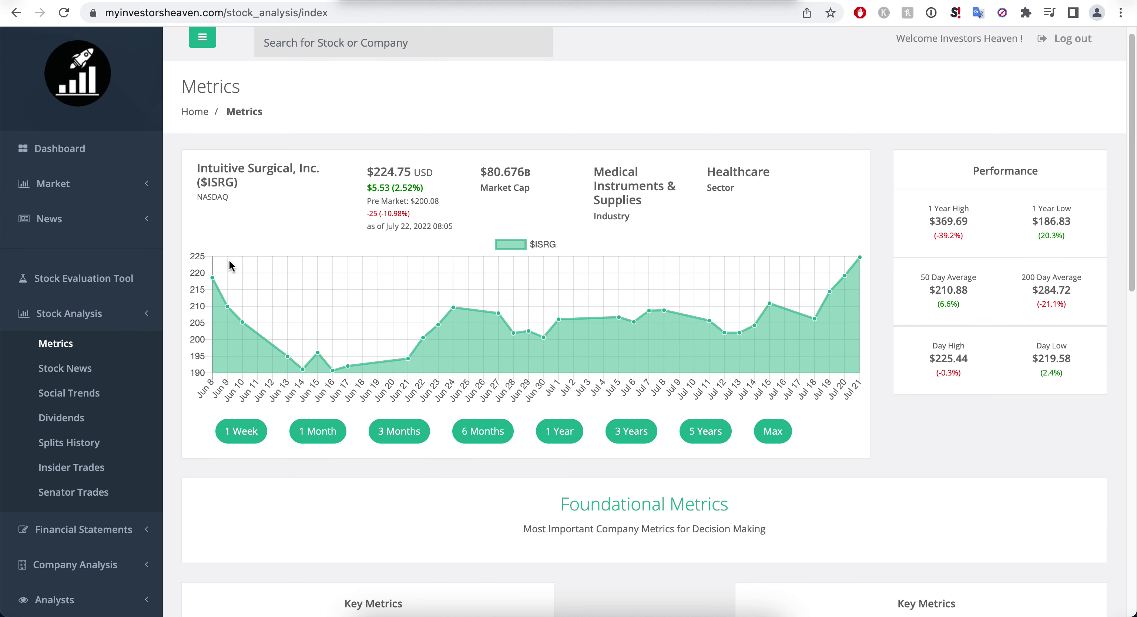
- Open the Stock Evaluation Tool for Intuitive Surgical and review the five-year figures, averages and 5-year average revenue growth
left_click(107, 284)
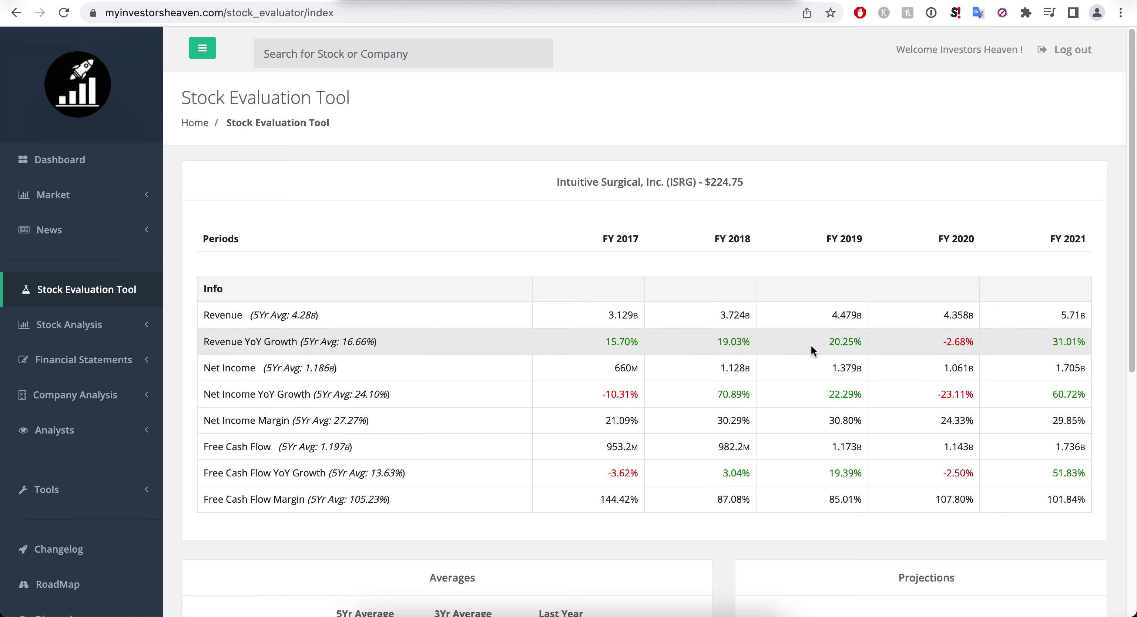
scroll(810, 345, "down", 3)
scroll(812, 354, "down", 3)
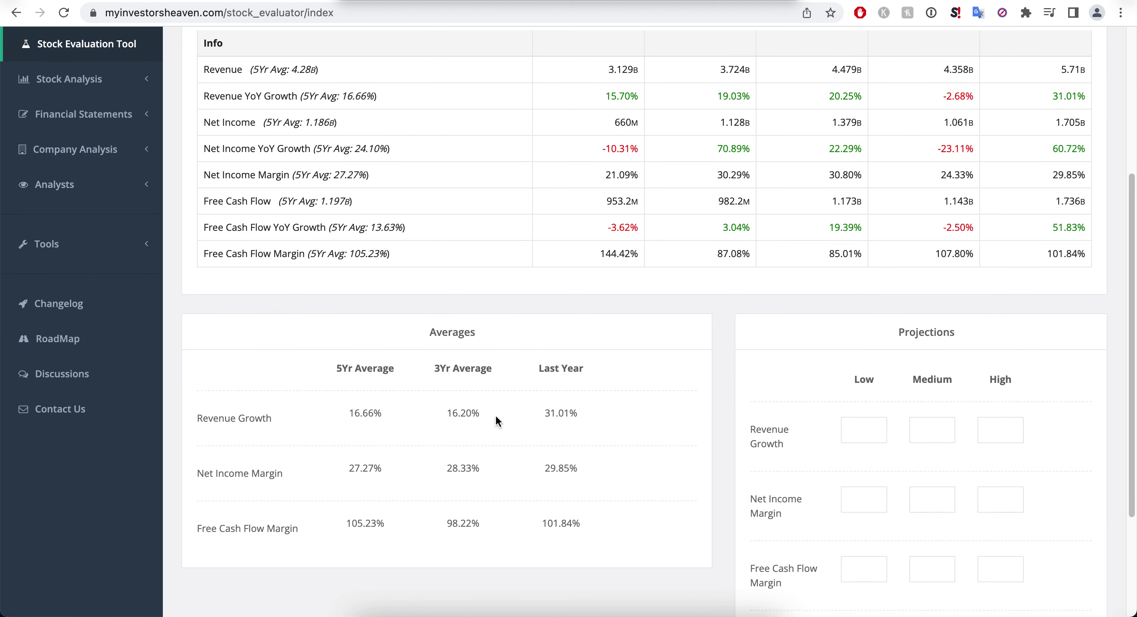
scroll(496, 415, "up", 1)
left_click_drag(347, 124, 362, 125)
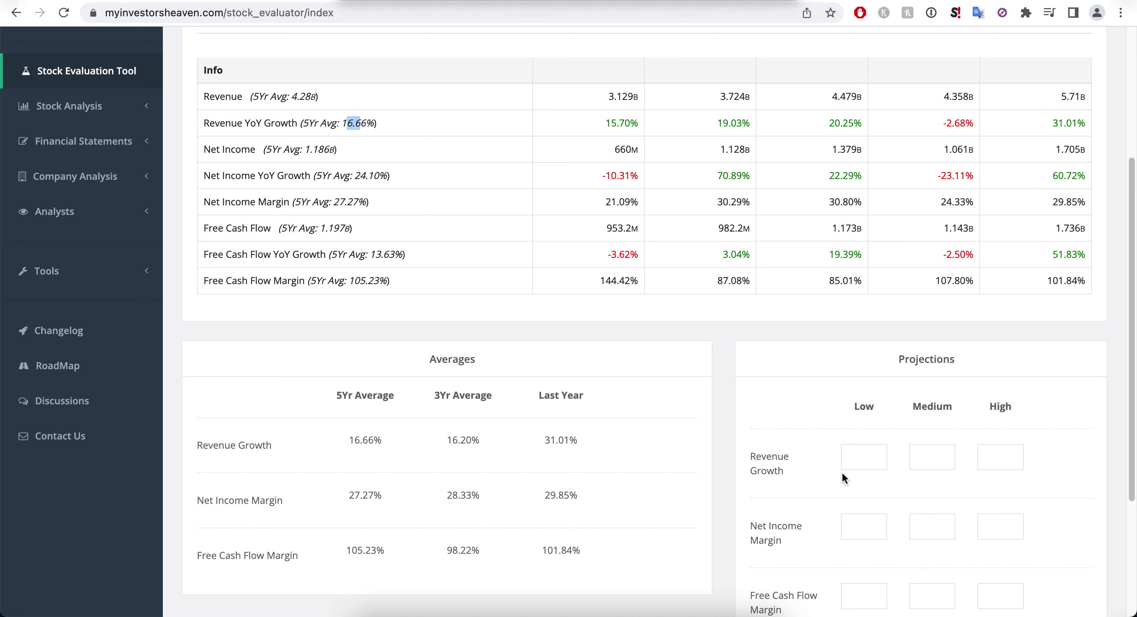
- Set the projected revenue growth to 8 for low, 10 for medium and 12 for high
left_click(846, 459)
scroll(741, 327, "down", 1)
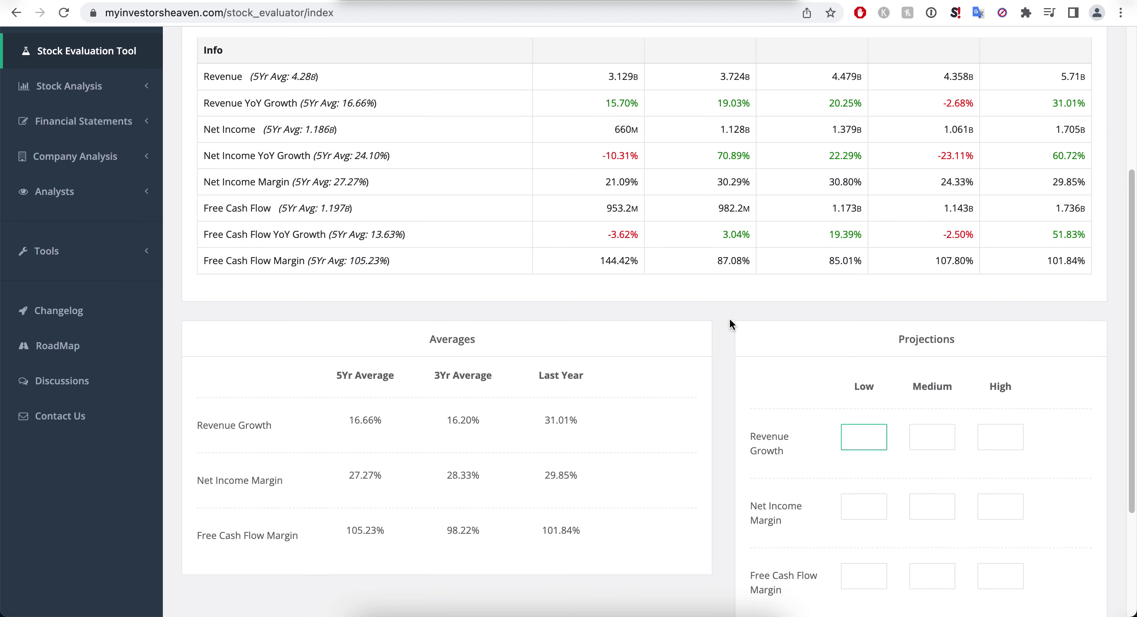
type("8")
key("Tab")
type("10")
key("Tab")
type("12")
key("Tab")
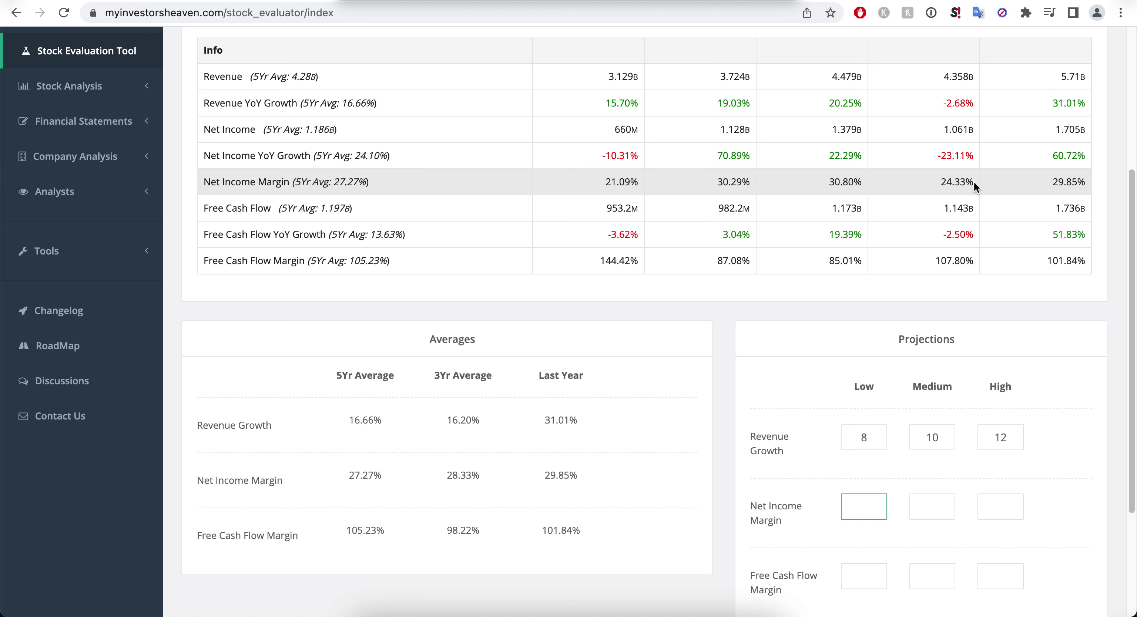
- Compare the company's net income margins across the fiscal years, focusing on FY 2020 and FY 2017
scroll(967, 190, "up", 1)
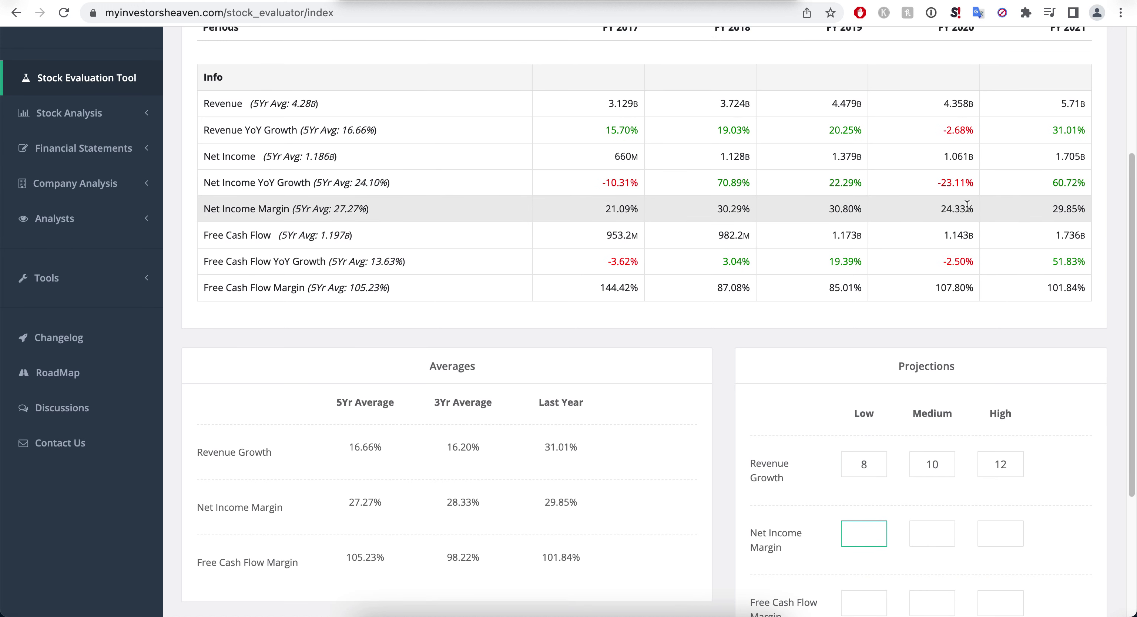
left_click_drag(974, 209, 936, 210)
scroll(864, 202, "up", 3)
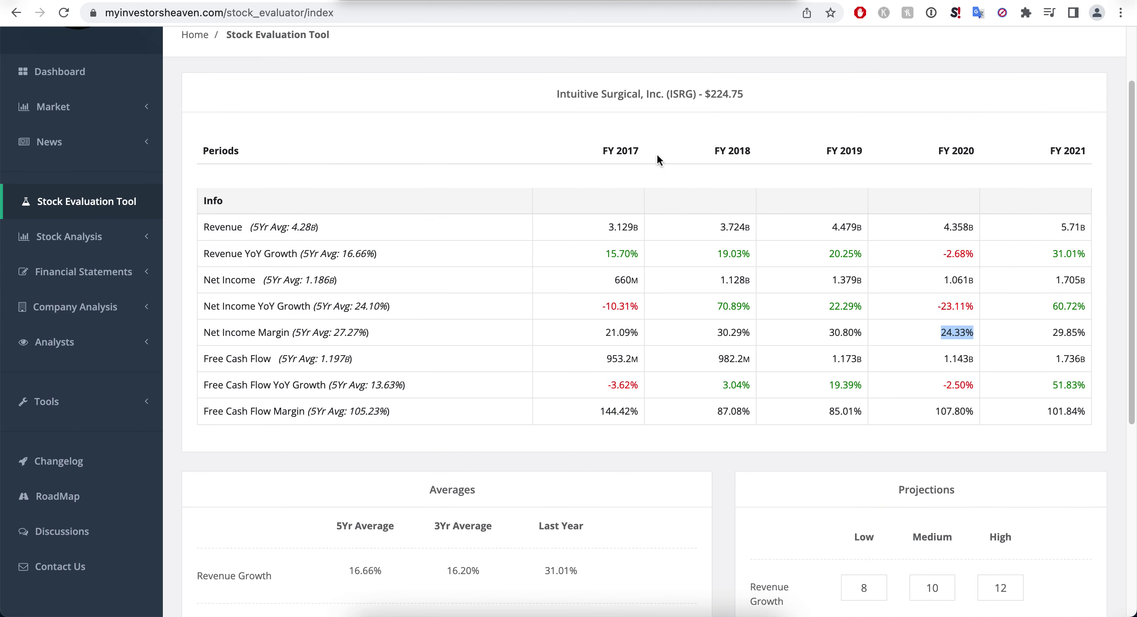
left_click_drag(631, 334, 604, 335)
scroll(812, 309, "down", 1)
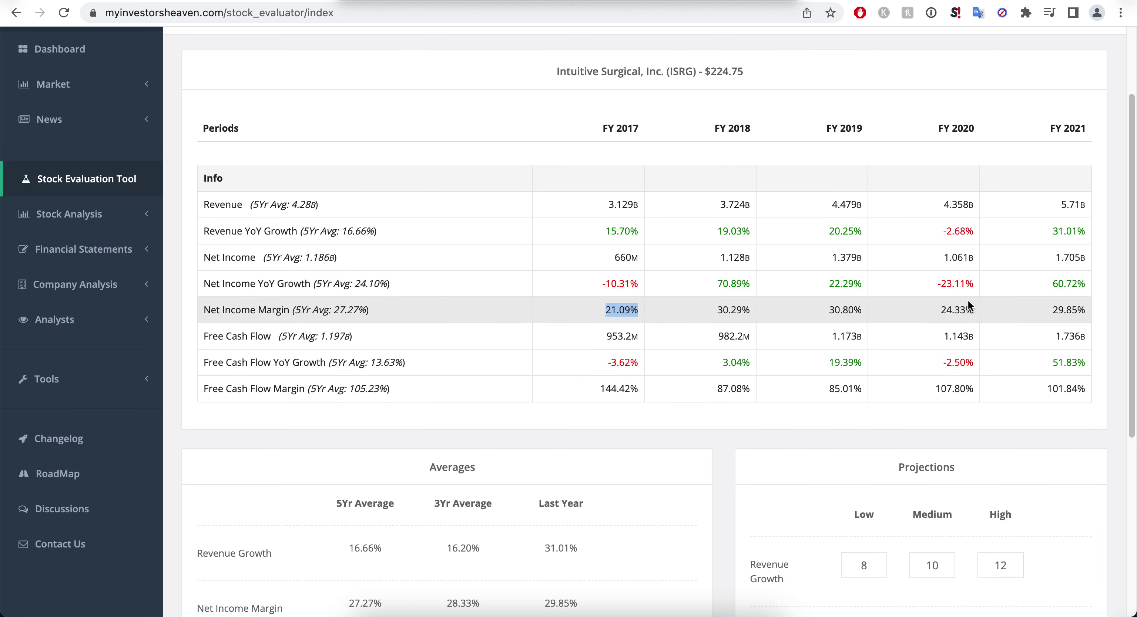
- Set the projected net income margin to 28 for low, 29 for medium and 30 for high
scroll(923, 285, "down", 5)
left_click(862, 432)
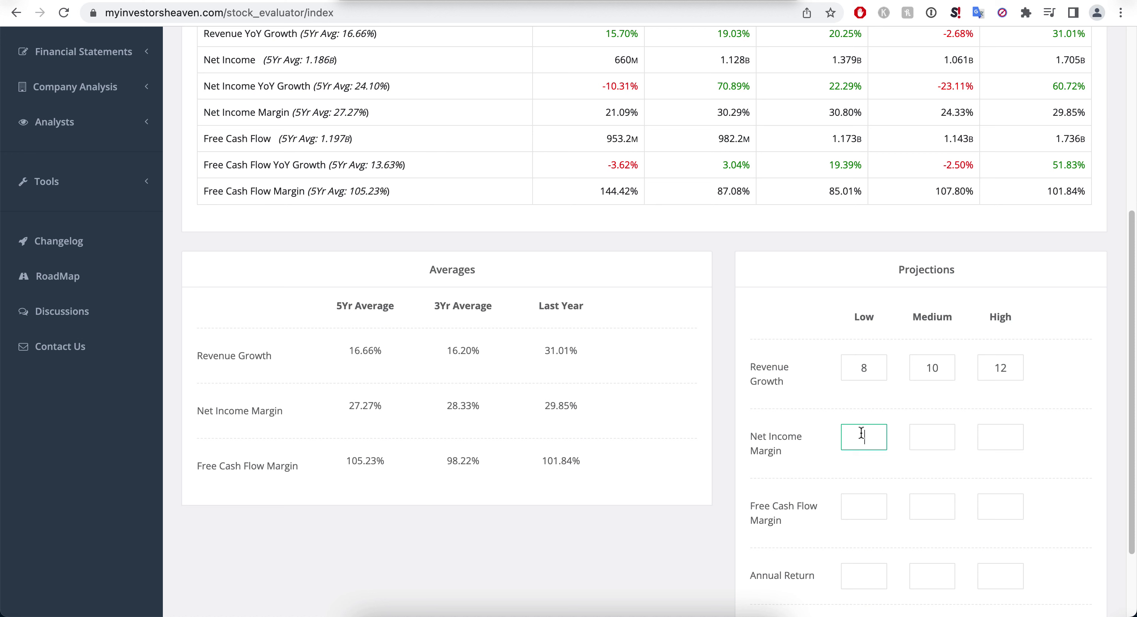
type("28")
key("Tab")
type("29")
key("Tab")
type("30")
key("Tab")
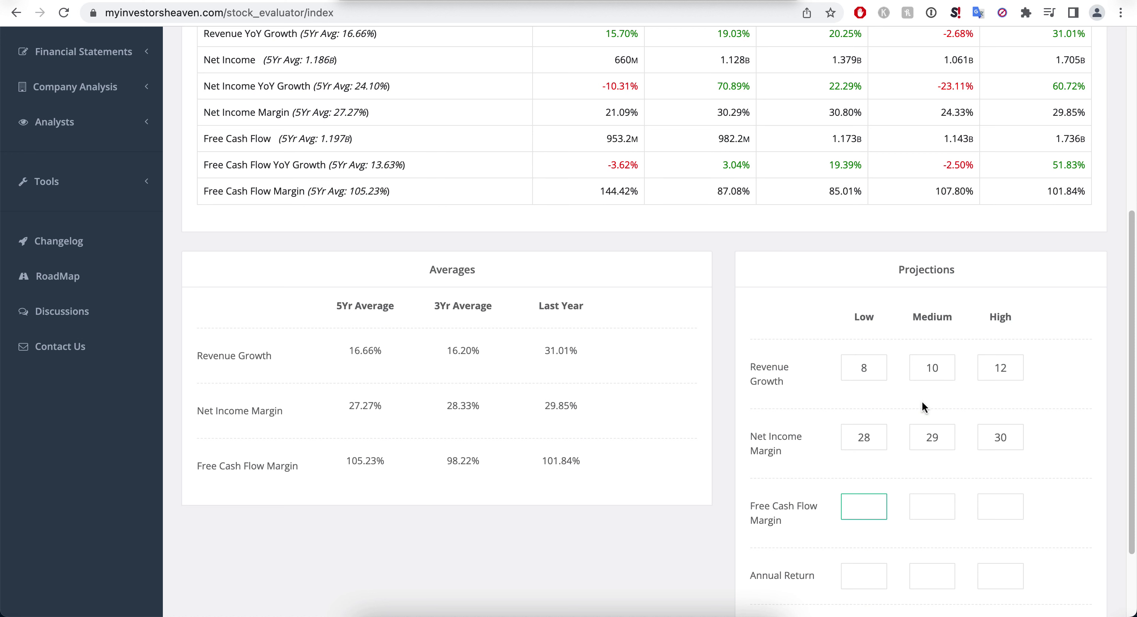
- Set the projected free cash flow margin to 90 for low, 100 for medium and 110 for high
type("90")
key("Tab")
type("100")
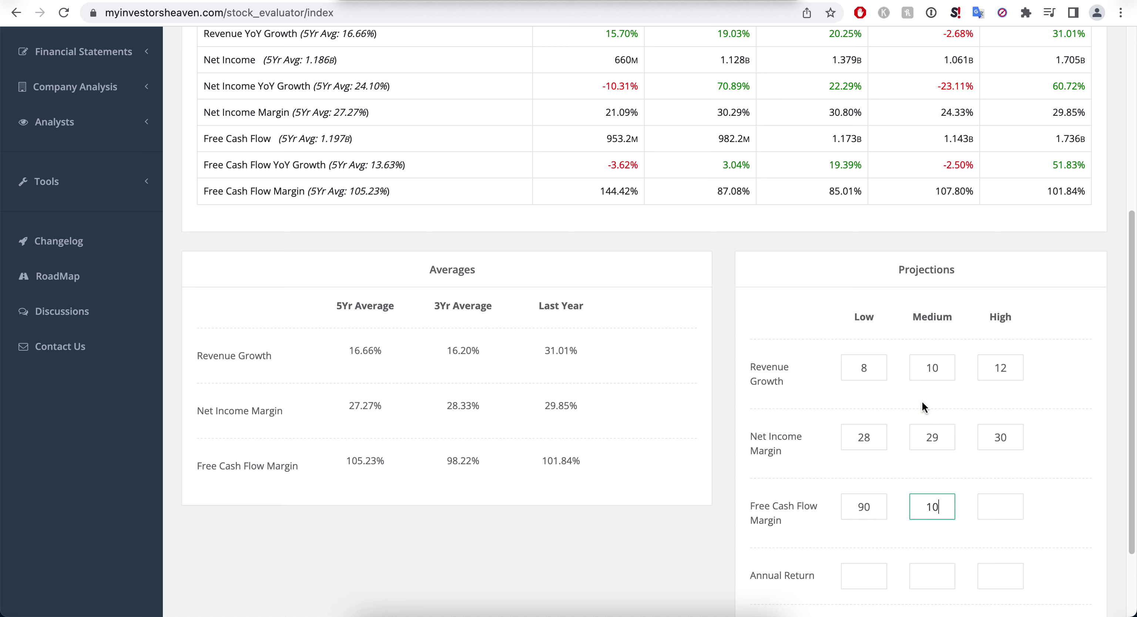
key("Tab")
type("110")
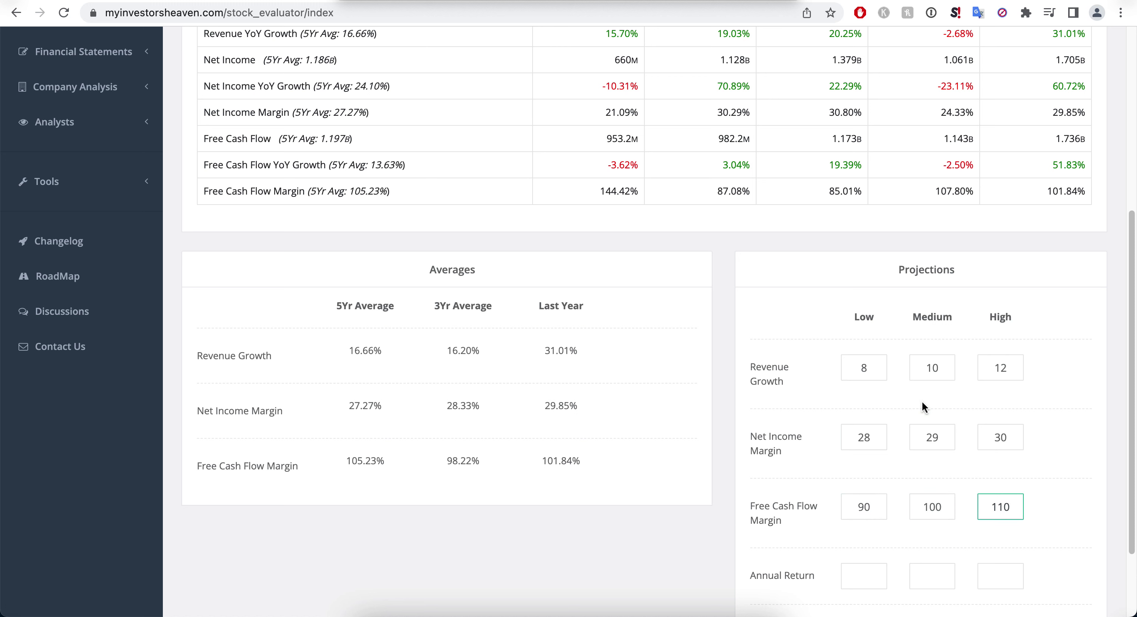
- Set the annual return to 13 for the low, medium and high cases and calculate the projection
scroll(732, 357, "down", 3)
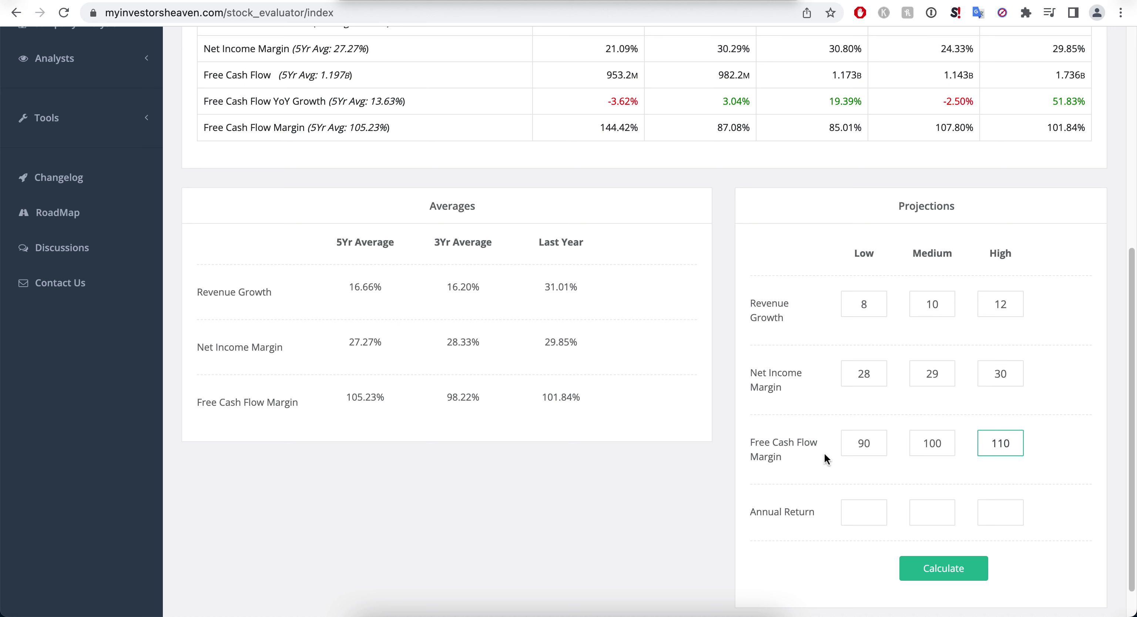
scroll(753, 442, "down", 1)
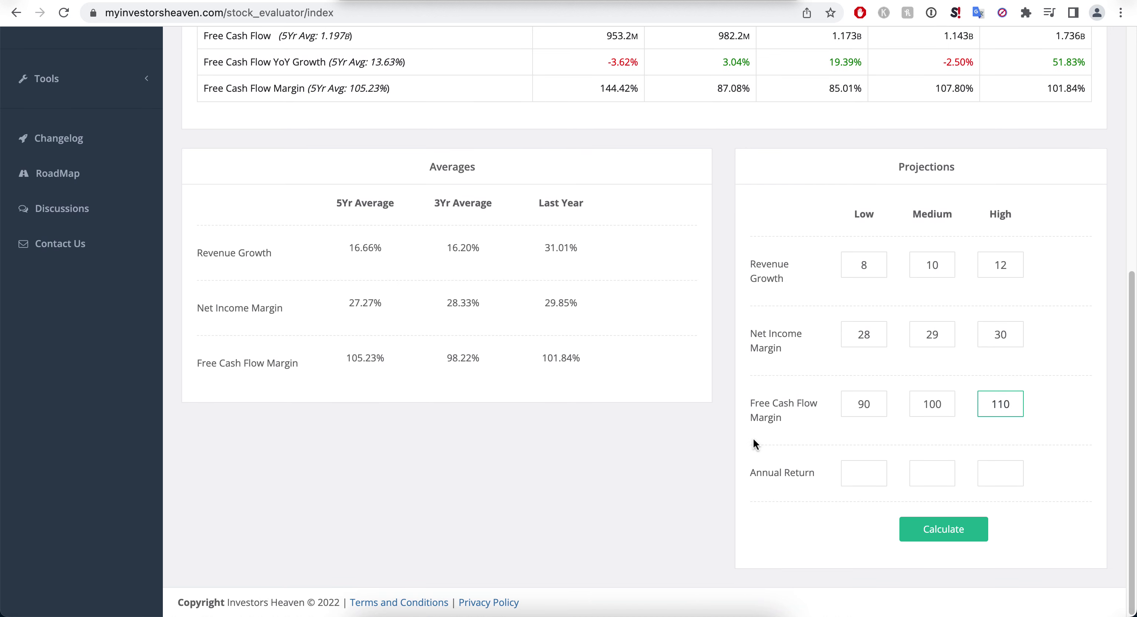
left_click(863, 471)
type("13")
key("Tab")
type("13")
key("Tab")
type("13")
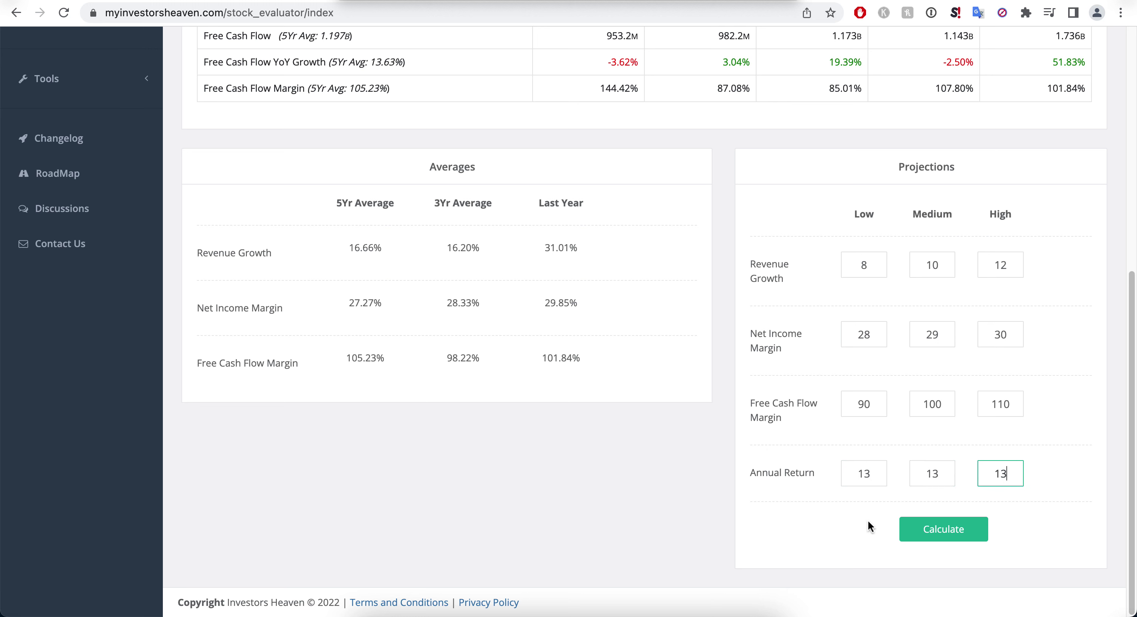
left_click(926, 540)
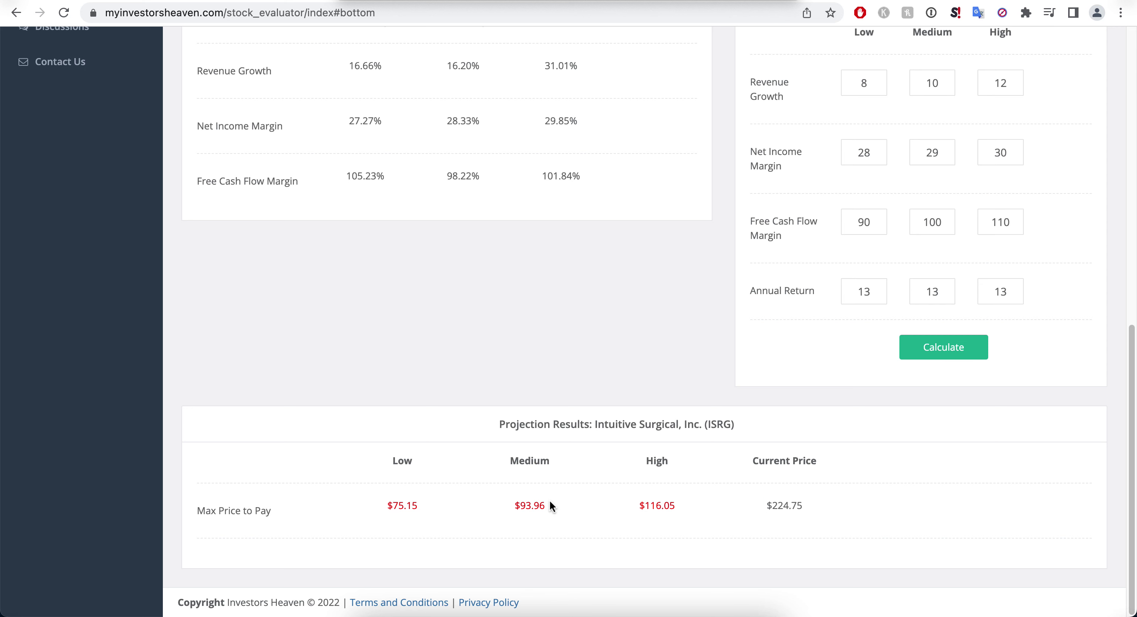
- Compare the low, medium and high maximum prices to pay with the current price and expand the Stock Analysis section
scroll(886, 372, "up", 1)
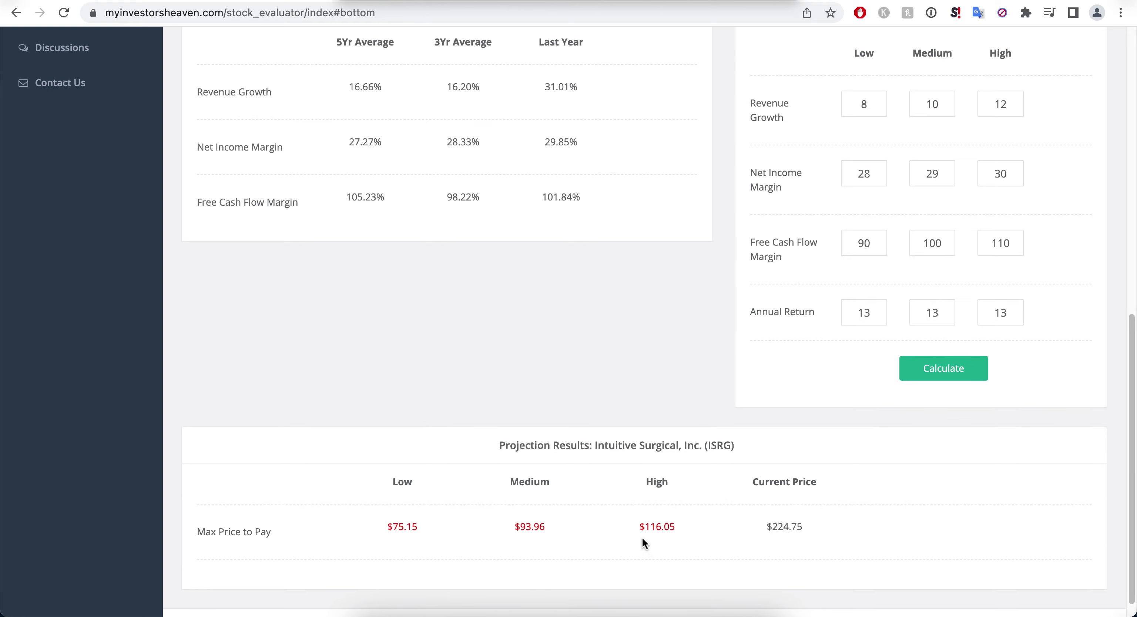
scroll(642, 542, "up", 10)
scroll(701, 482, "down", 10)
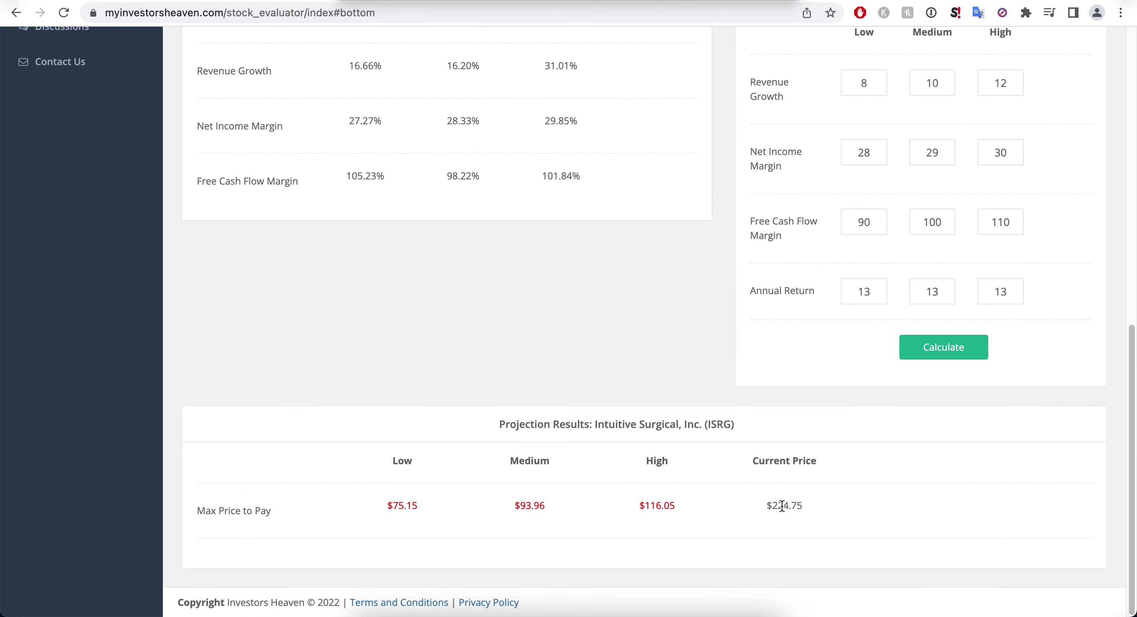
scroll(465, 377, "up", 15)
left_click(106, 329)
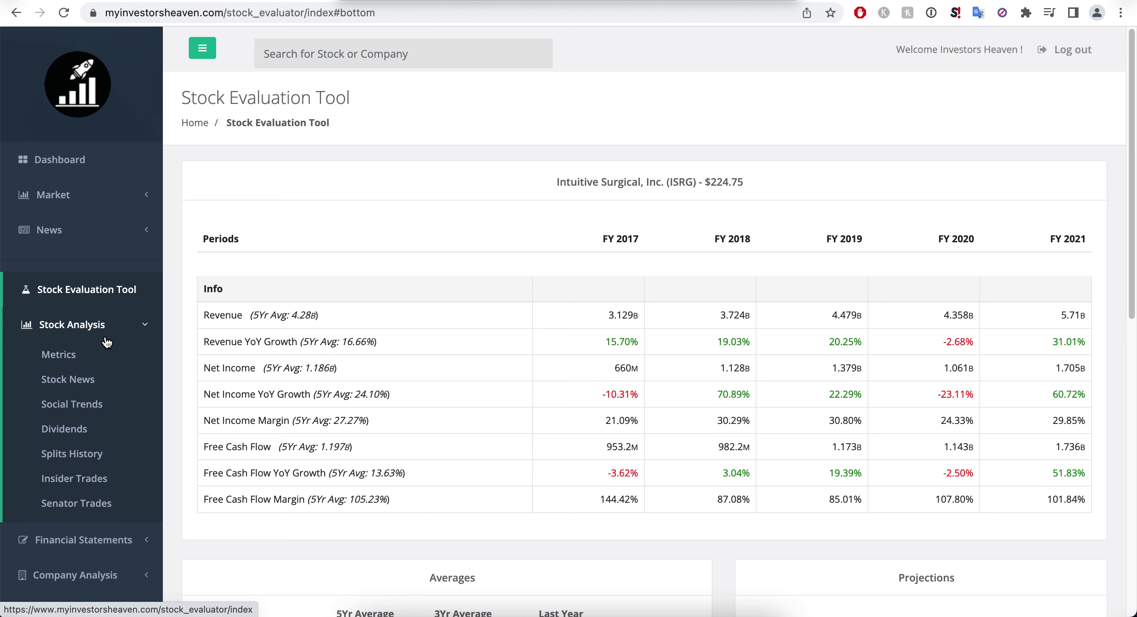
- Open the stock's Metrics page and review its pre-market price, price chart, foundational key metrics and Deep Dive section
left_click(107, 359)
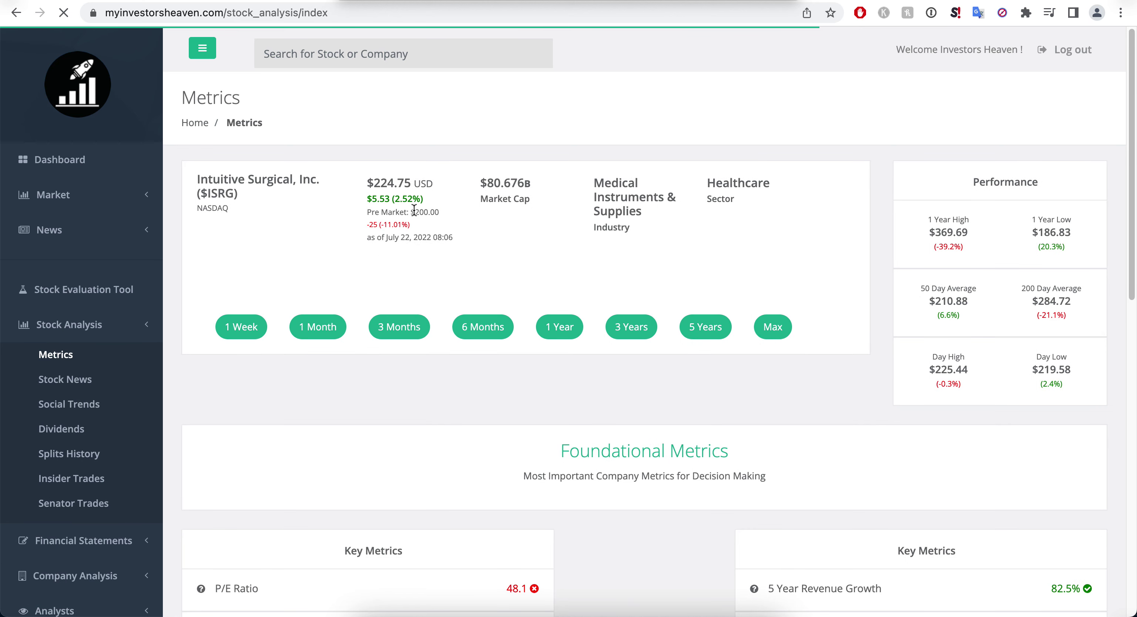
left_click_drag(416, 213, 441, 216)
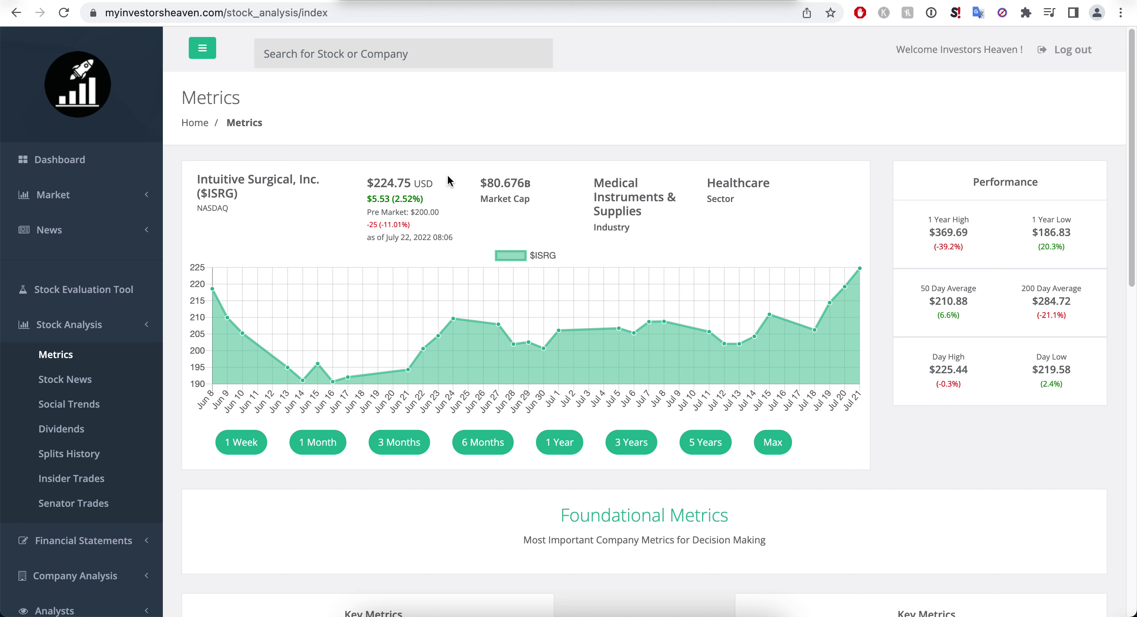
scroll(445, 177, "down", 5)
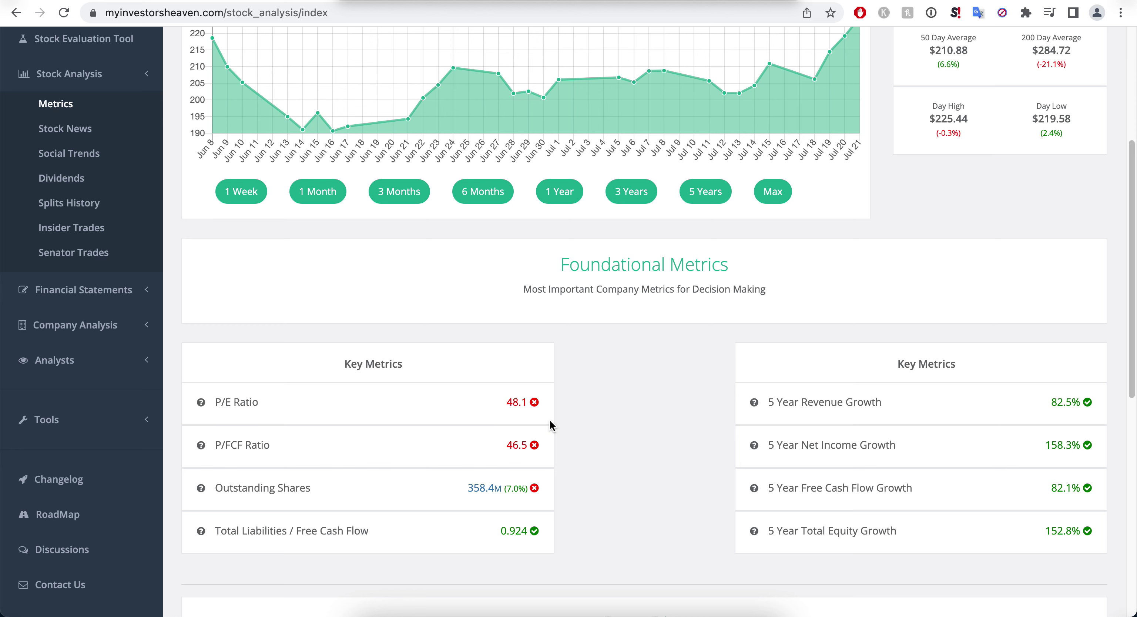
scroll(630, 377, "down", 5)
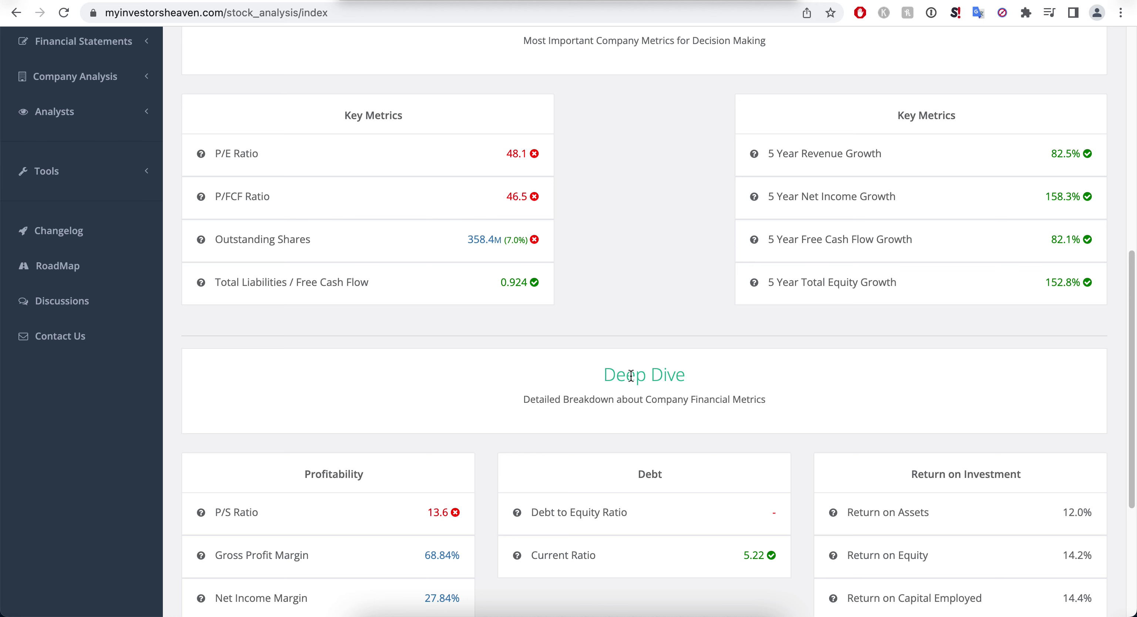
scroll(631, 376, "up", 2)
scroll(629, 376, "up", 5)
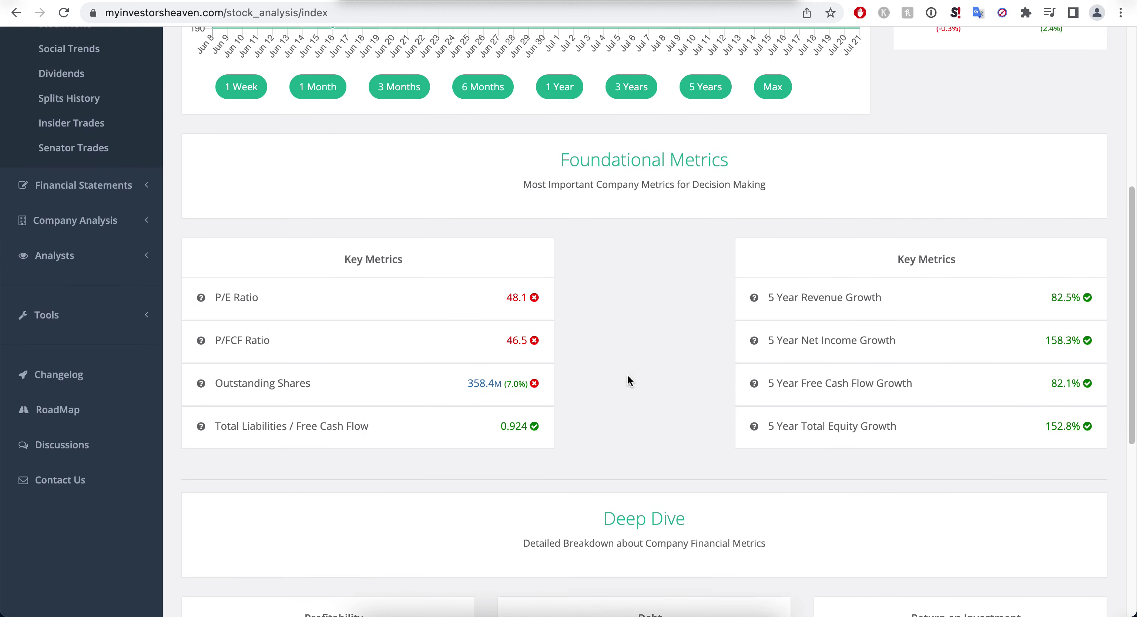
scroll(627, 380, "up", 4)
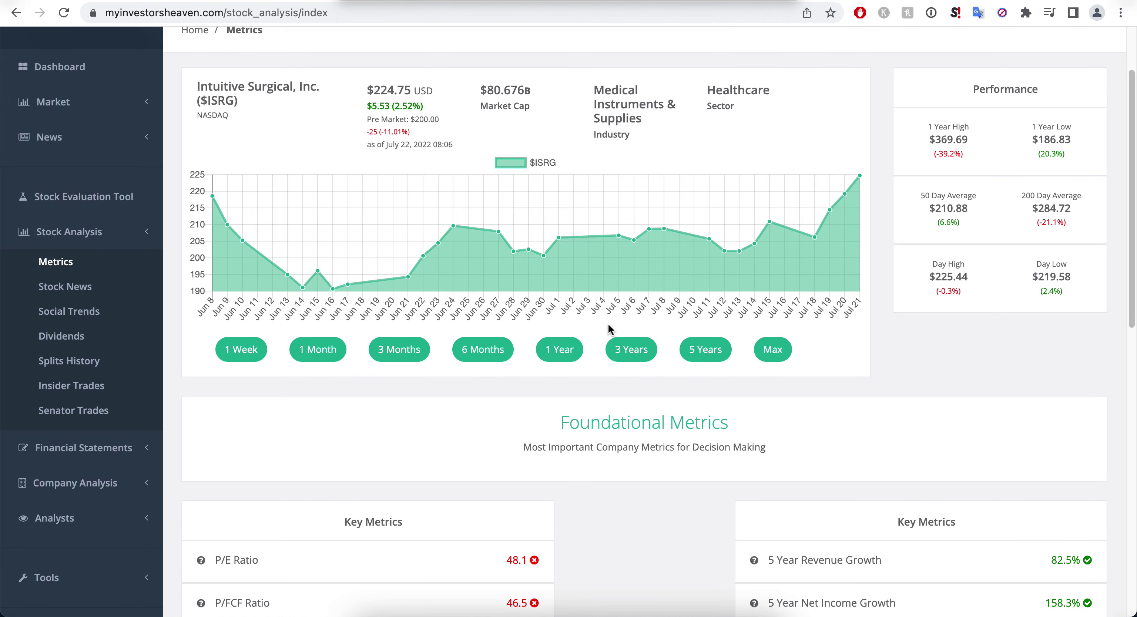